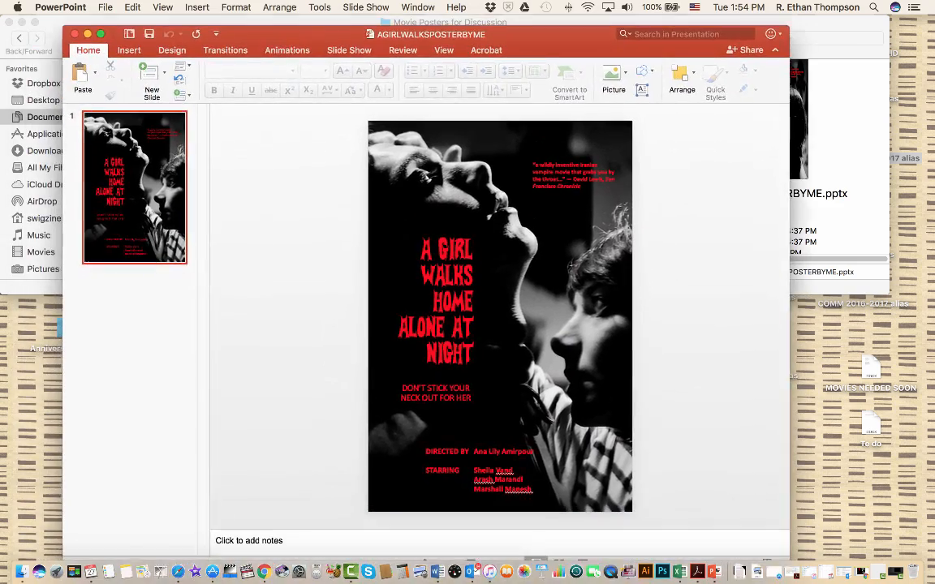
Switch to Finder and open MoviePosterTemplatePowerpoint.potx from the MoviePosterTemplates folder as a new presentation in PowerPoint
left_click(340, 29)
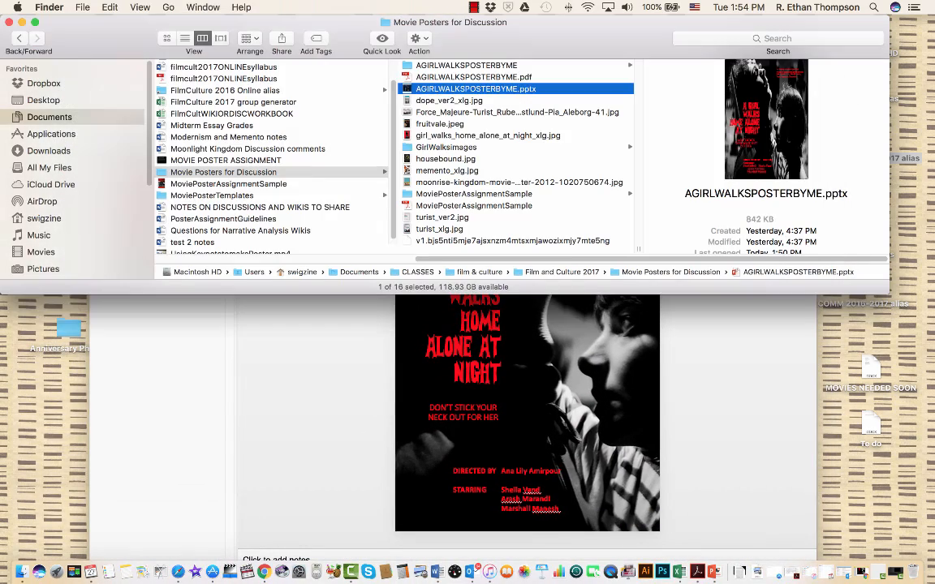
scroll(515, 154, "up", 2)
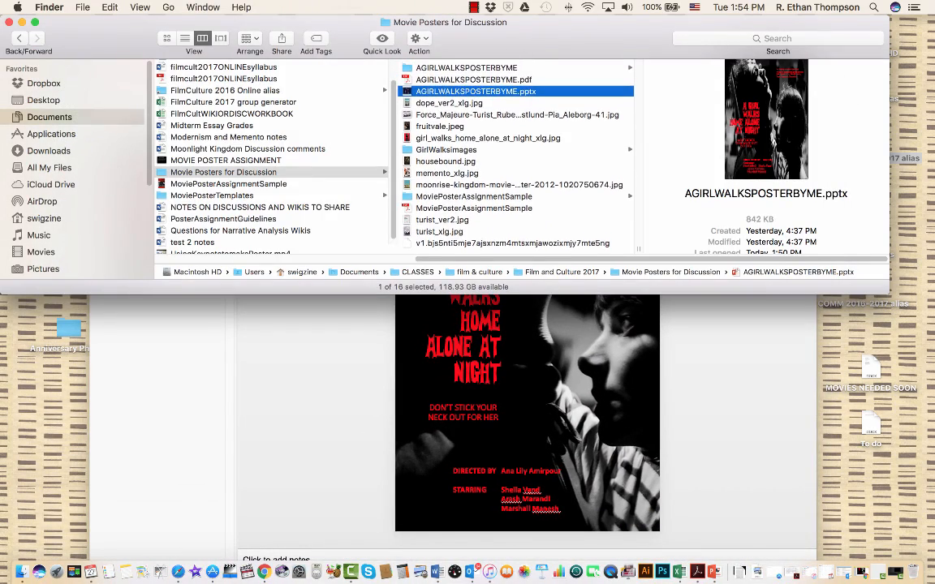
left_click(212, 195)
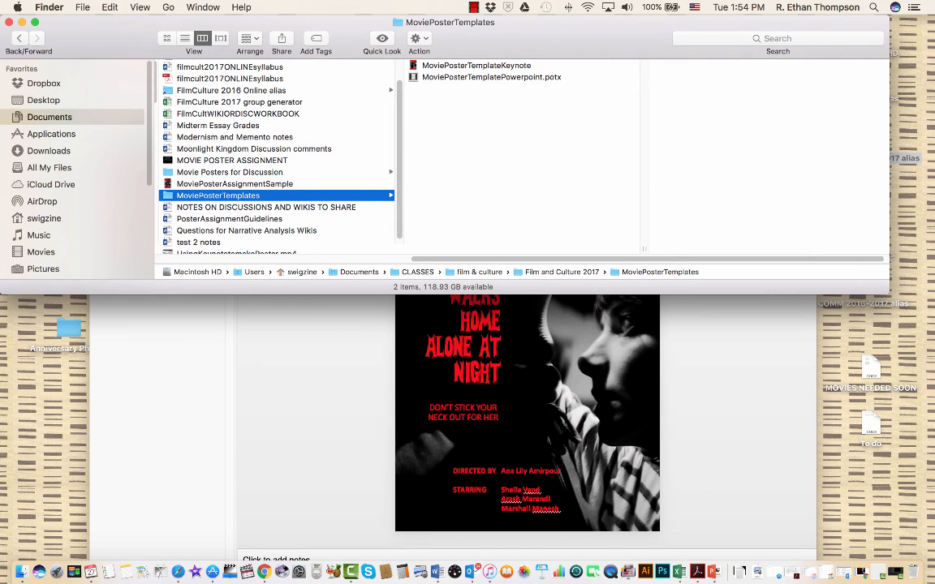
left_click(491, 77)
double_click(491, 77)
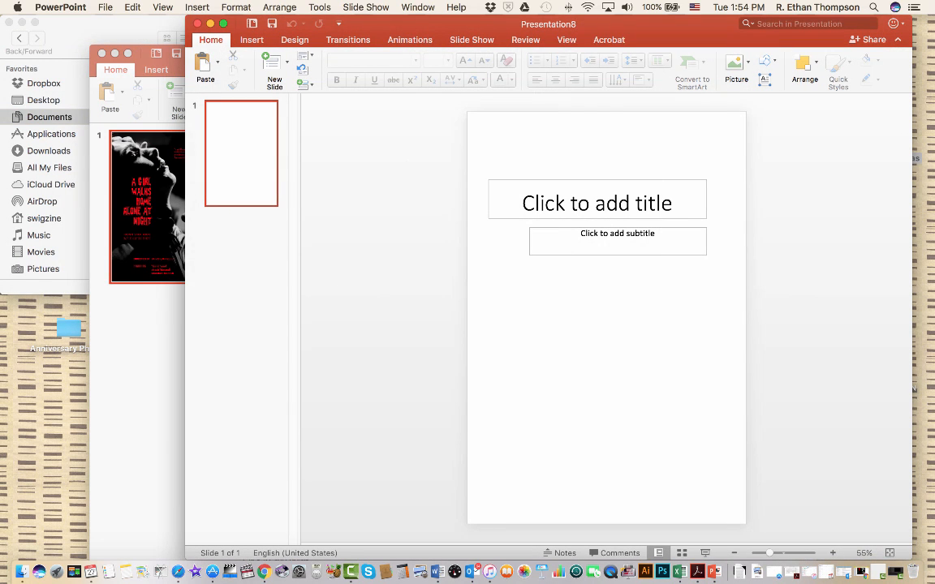
left_click_drag(487, 24, 381, 24)
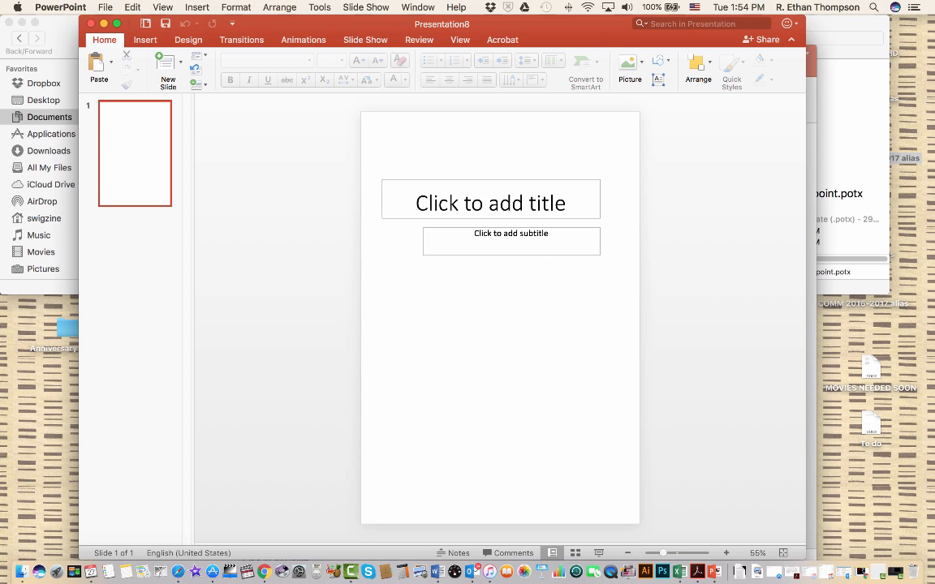
Enter "Tagline goes here" as the subtitle of the poster slide
left_click(512, 233)
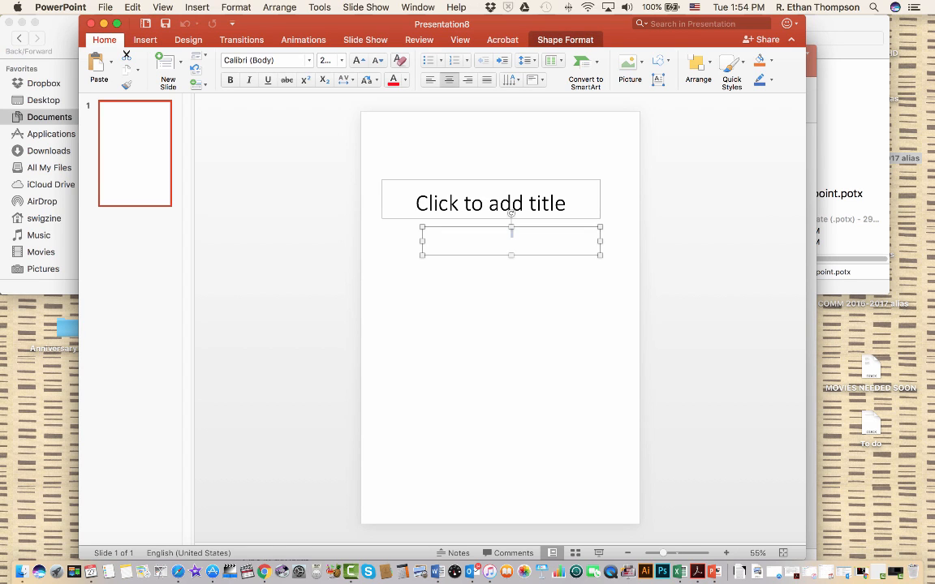
type("Tagline goes here")
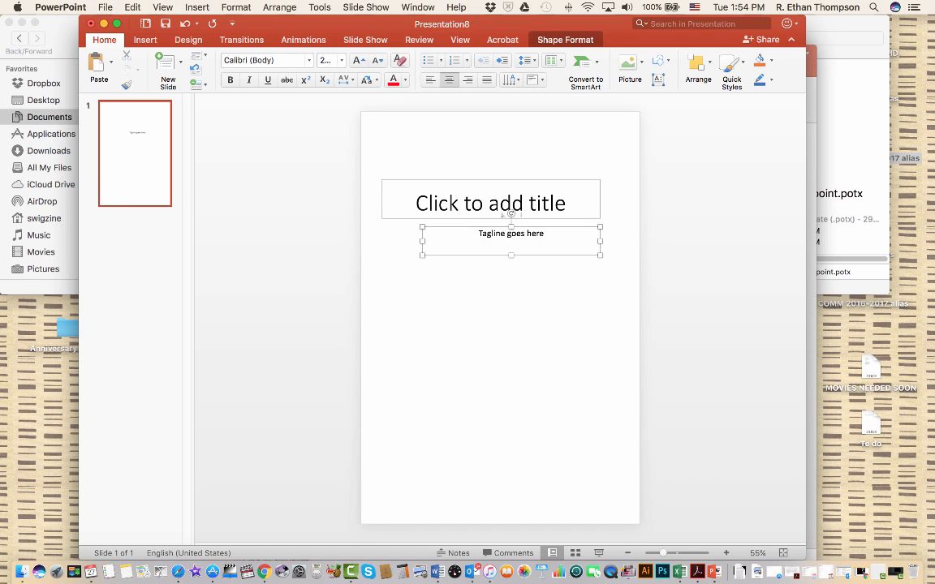
Enter "A Girl Walks Home Alone at Night" as the poster's title and leave text editing
left_click(491, 203)
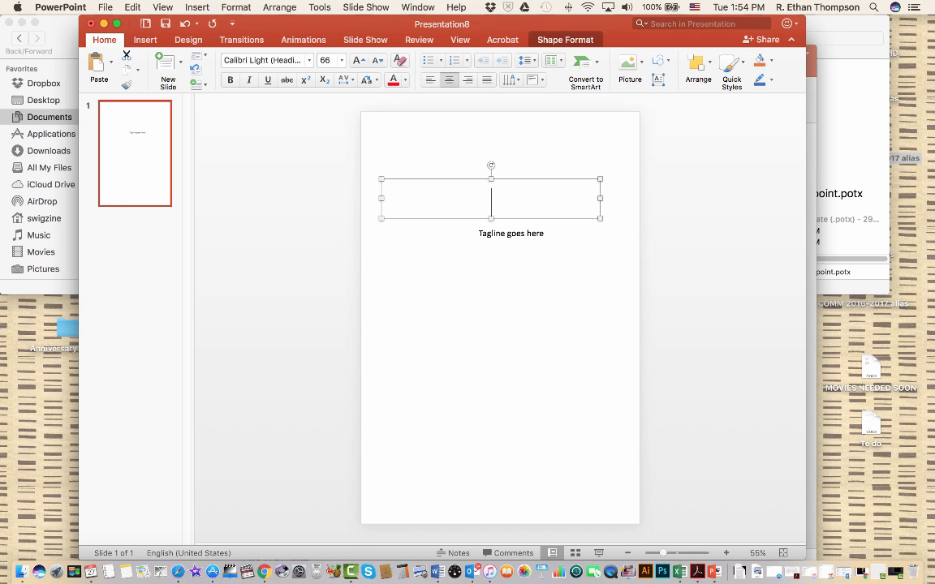
type("A Girl Walks")
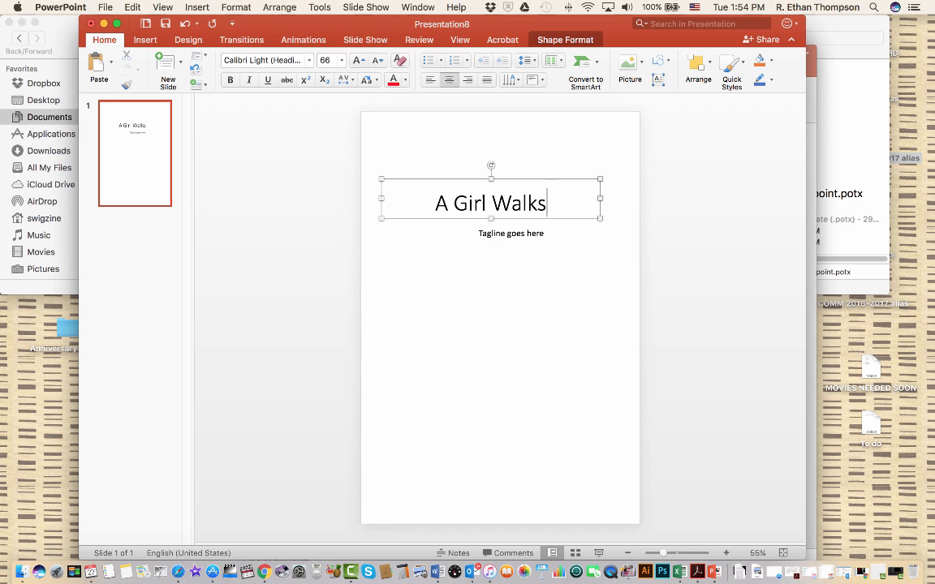
type(" Home")
key("BackSpace")
type("me Al")
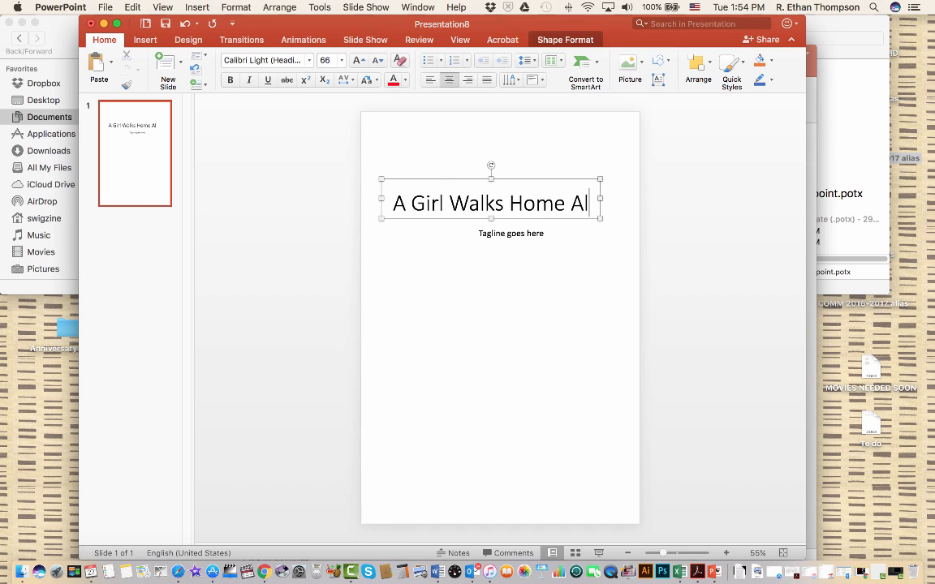
type("one at Night")
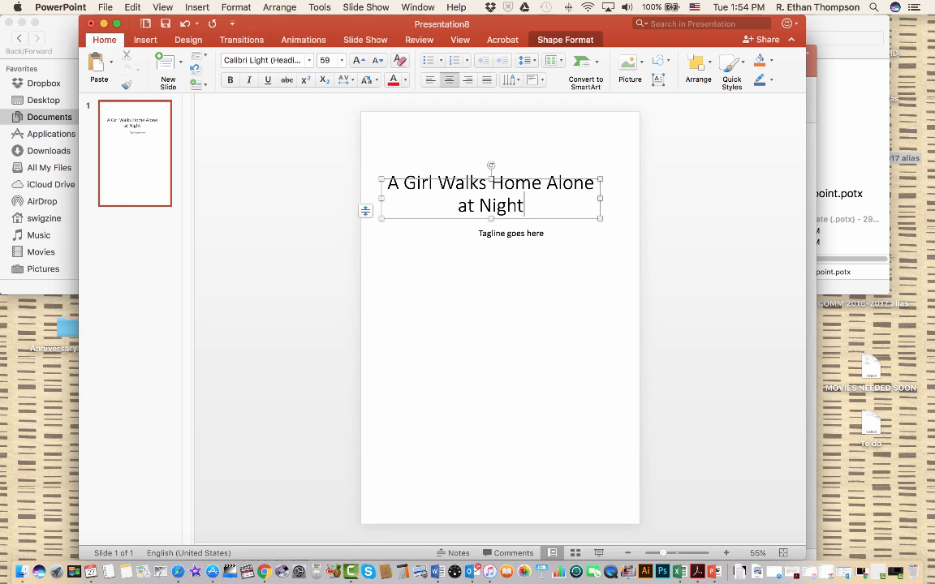
key("Escape")
key("Escape")
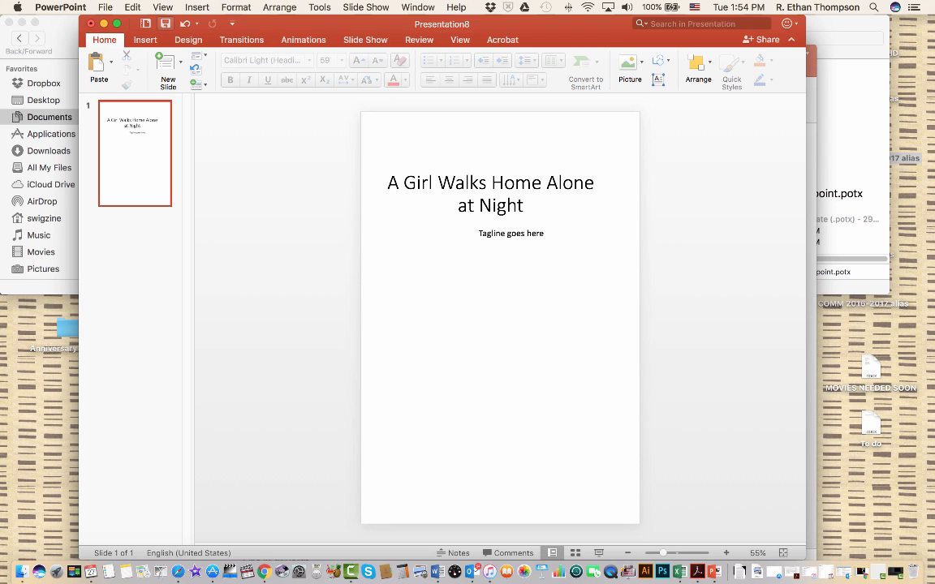
Try a solid red and a light gray fill for the slide background
left_click(189, 39)
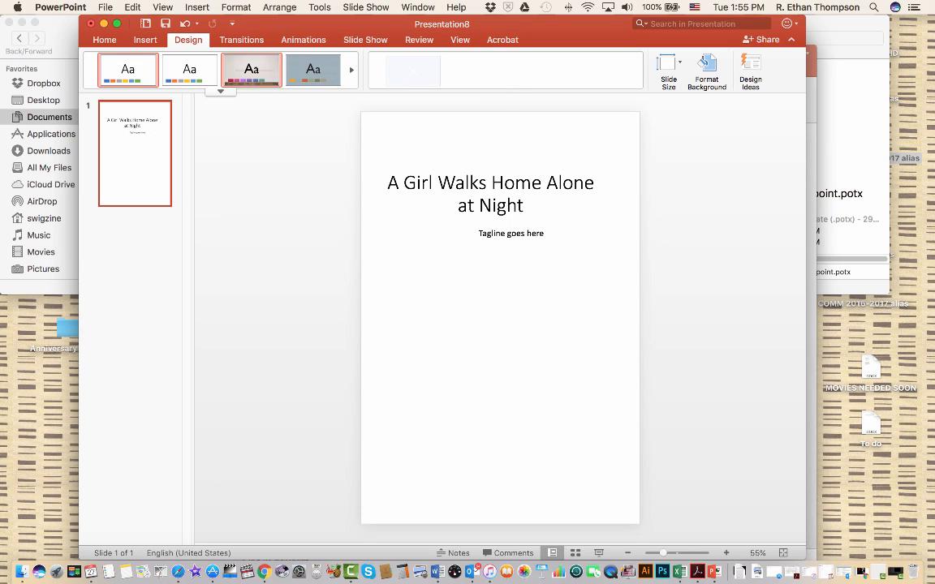
left_click(706, 71)
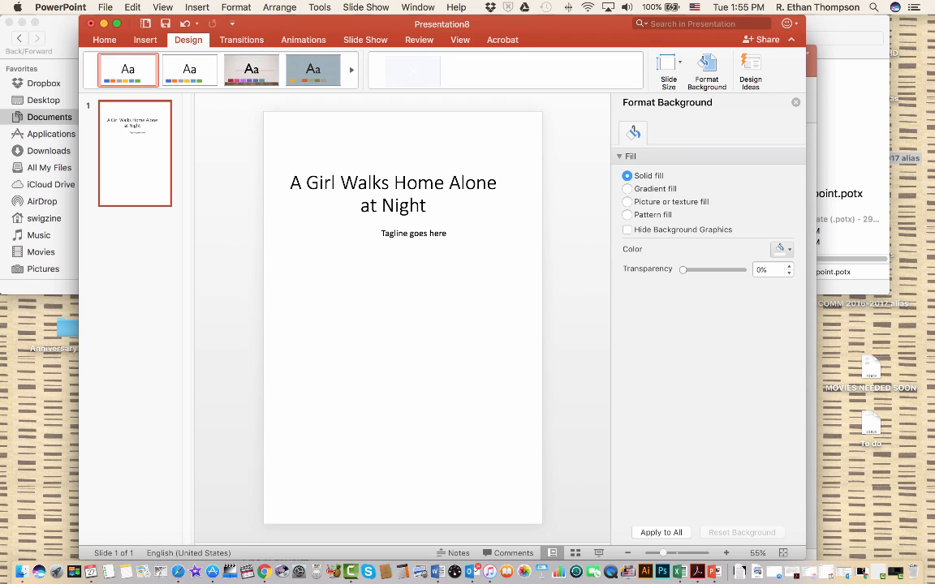
left_click(782, 249)
left_click(792, 397)
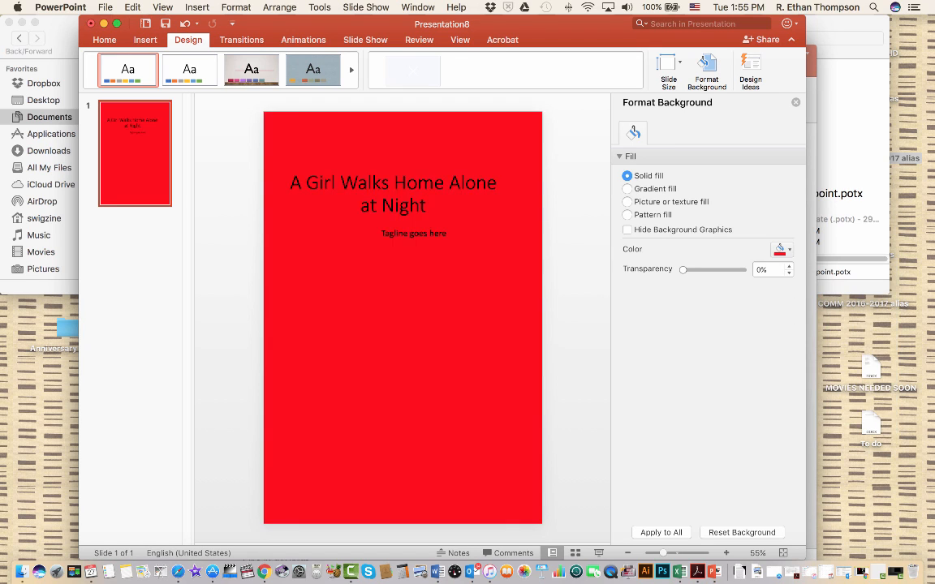
left_click(781, 249)
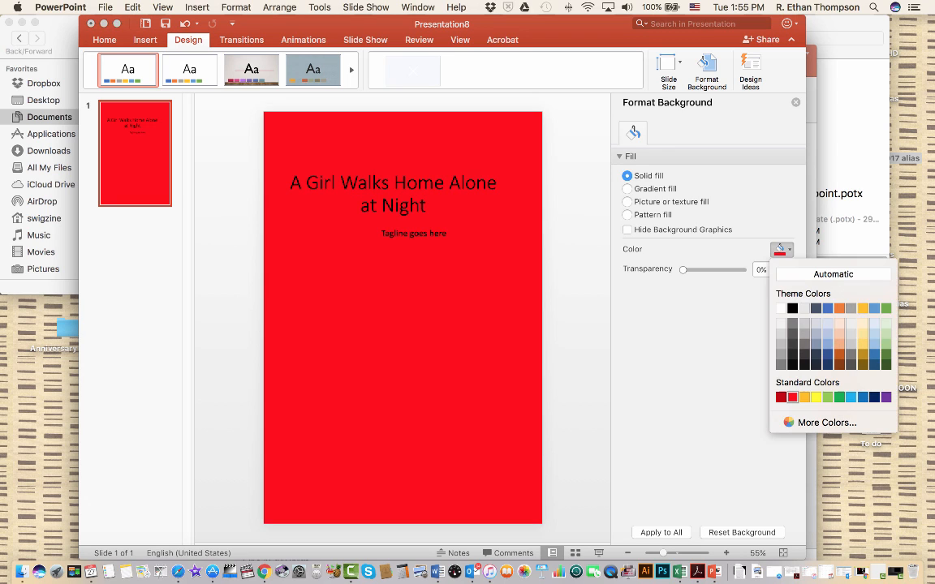
left_click(724, 278)
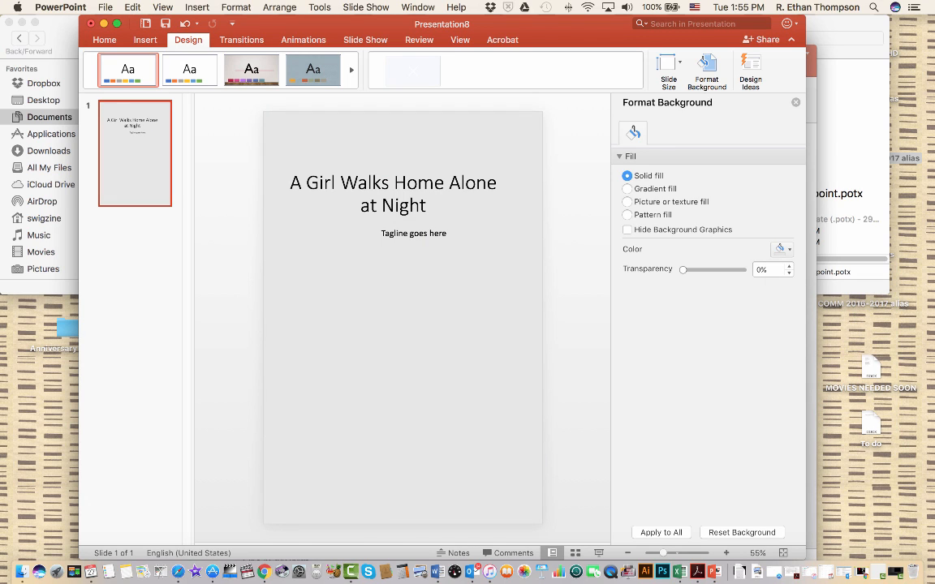
Fill the slide background with the picture GirlNightThroat.jpg from the GirlWalksimages folder
left_click(627, 202)
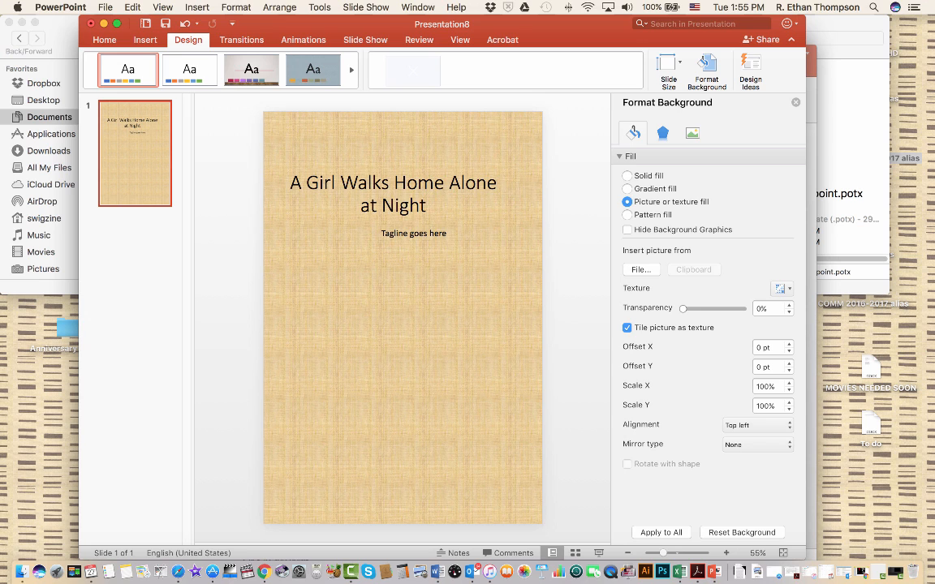
left_click(640, 269)
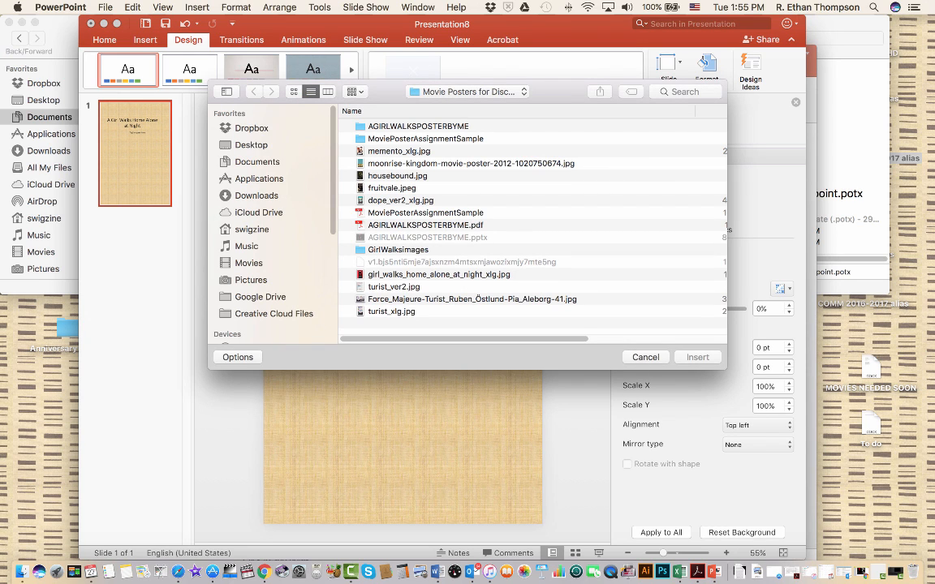
double_click(398, 250)
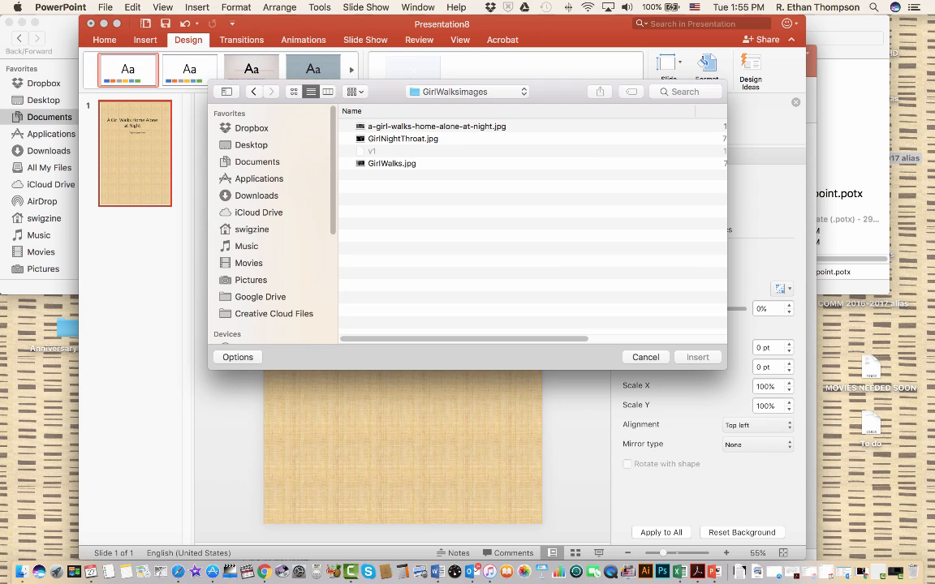
left_click(404, 139)
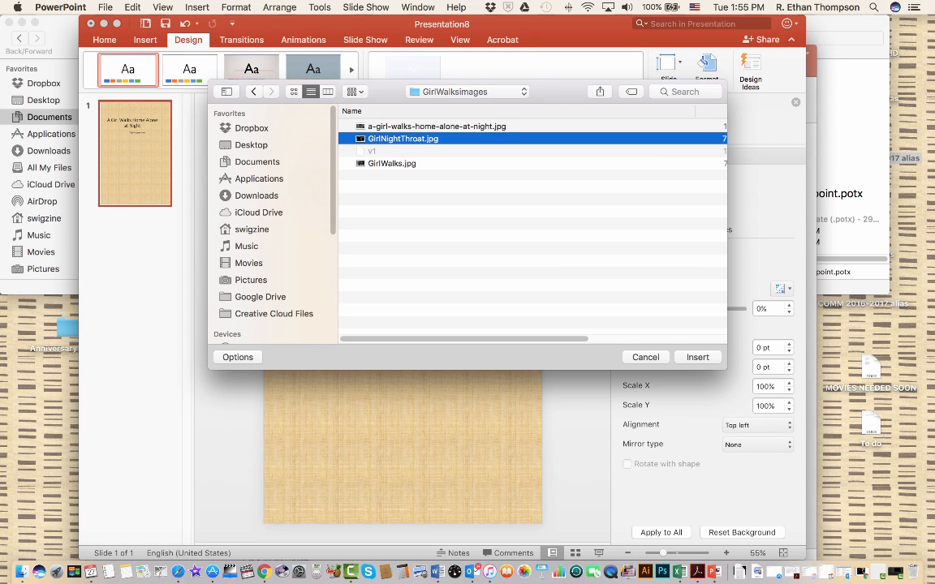
left_click(697, 357)
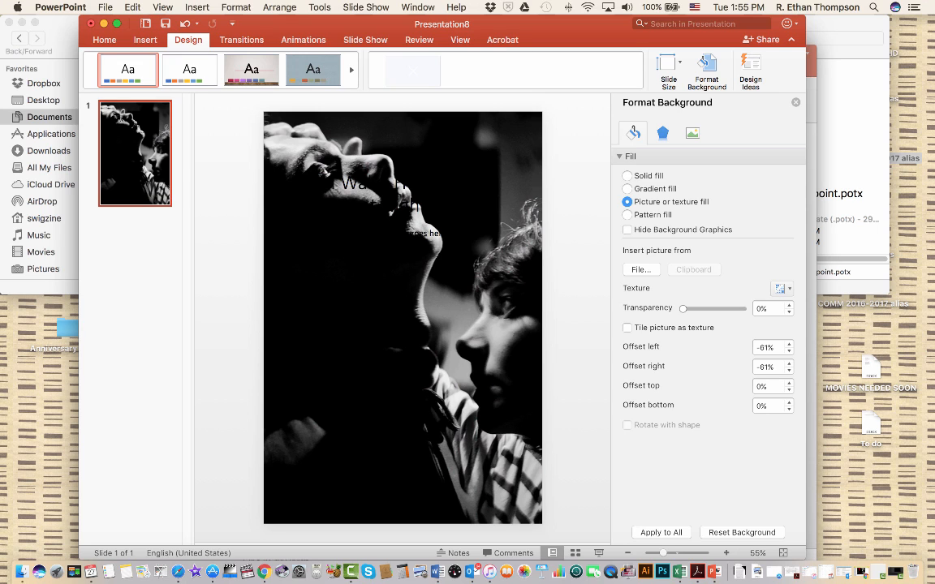
Change the font colour of the whole title text to the standard dark red
triple_click(384, 192)
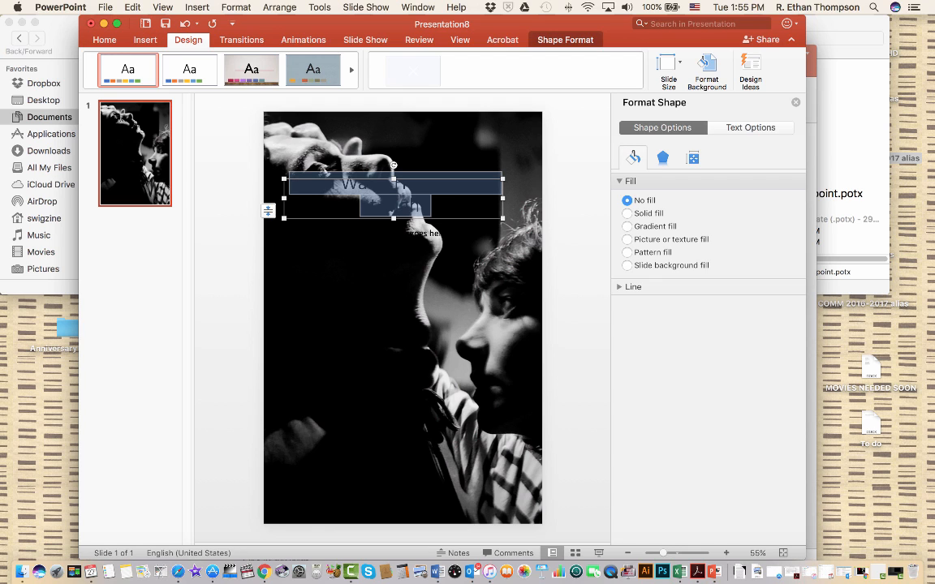
left_click(104, 40)
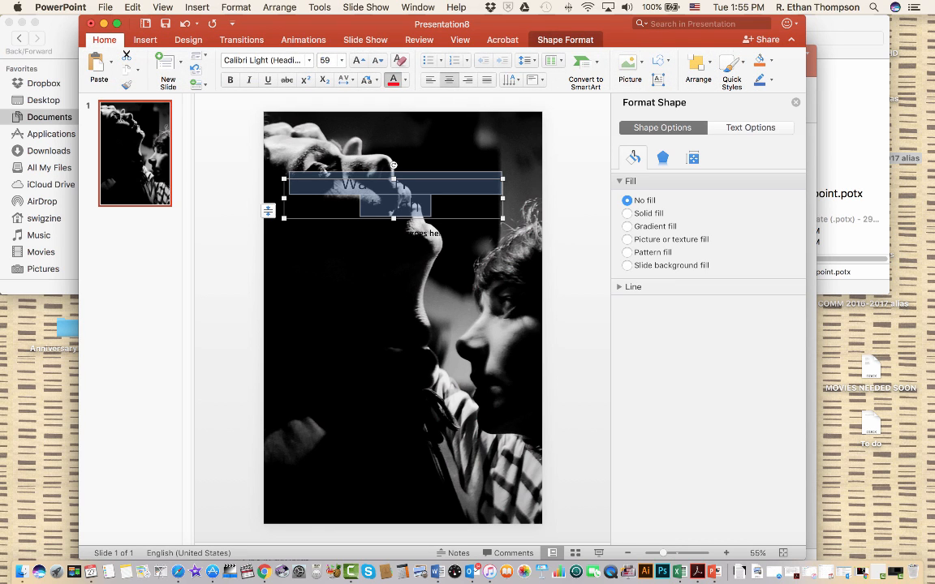
left_click(393, 78)
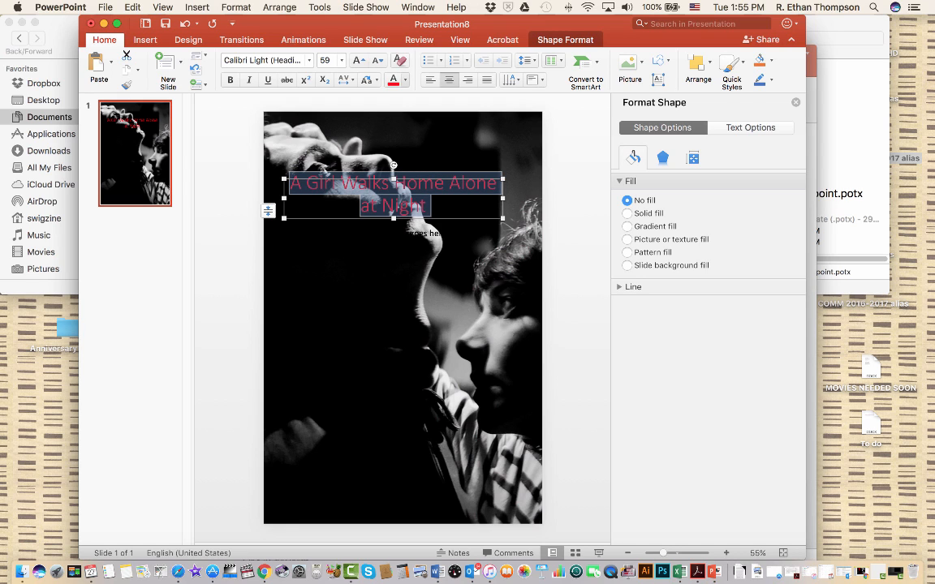
left_click(405, 80)
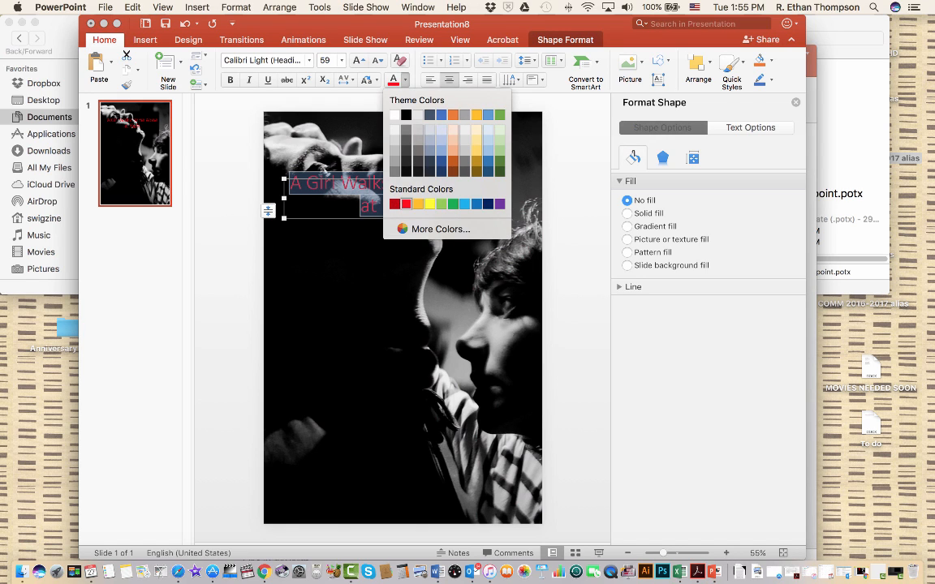
left_click(395, 204)
left_click(395, 205)
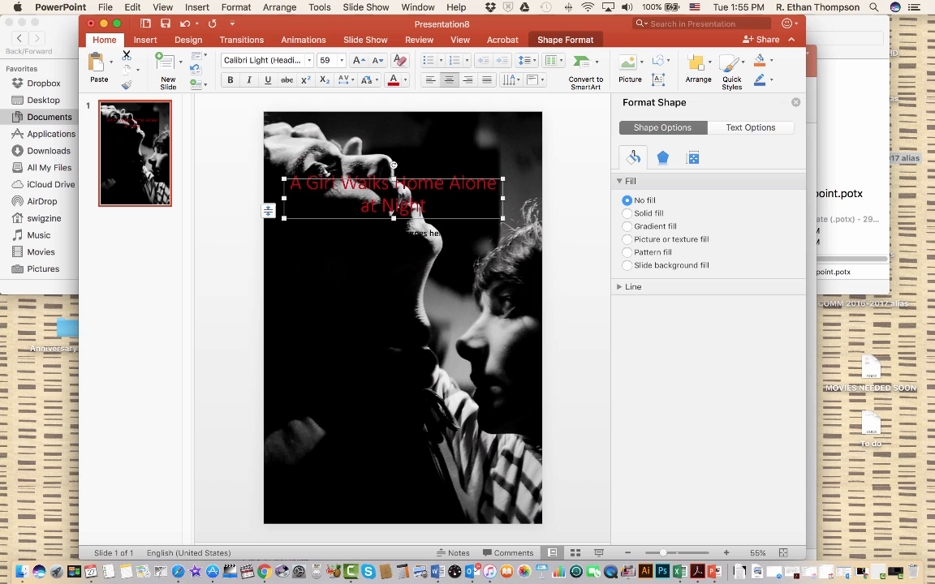
Change the font colour of the whole tagline text to dark red
left_click(418, 235)
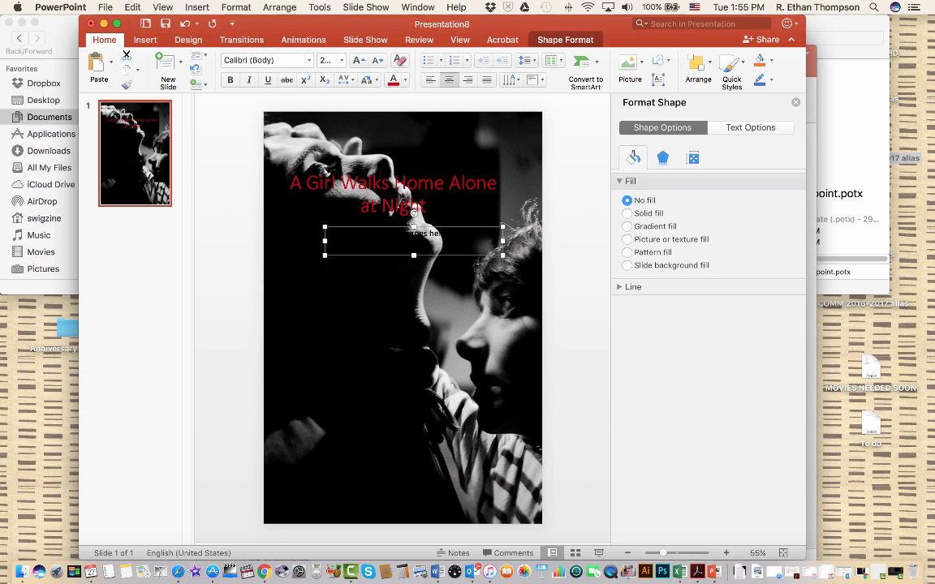
double_click(418, 234)
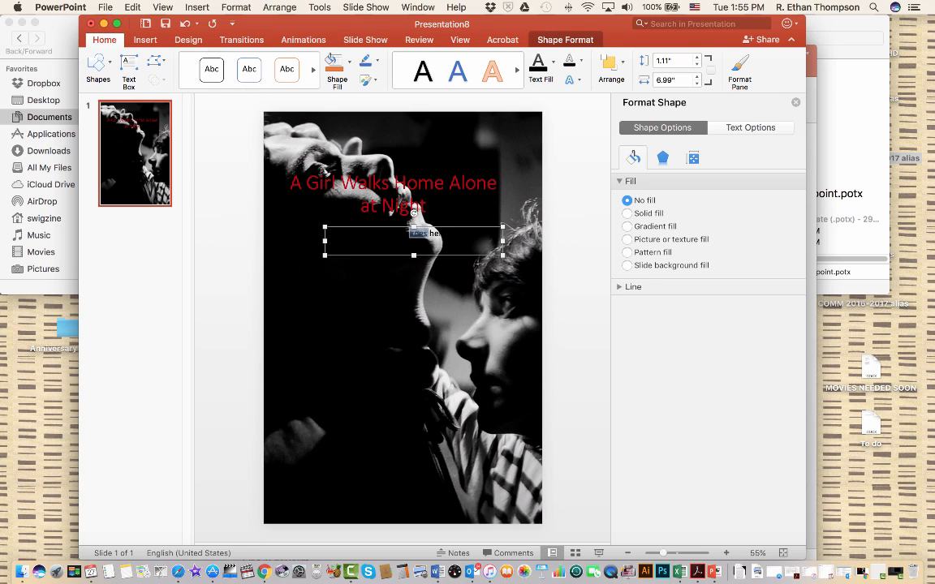
left_click(104, 40)
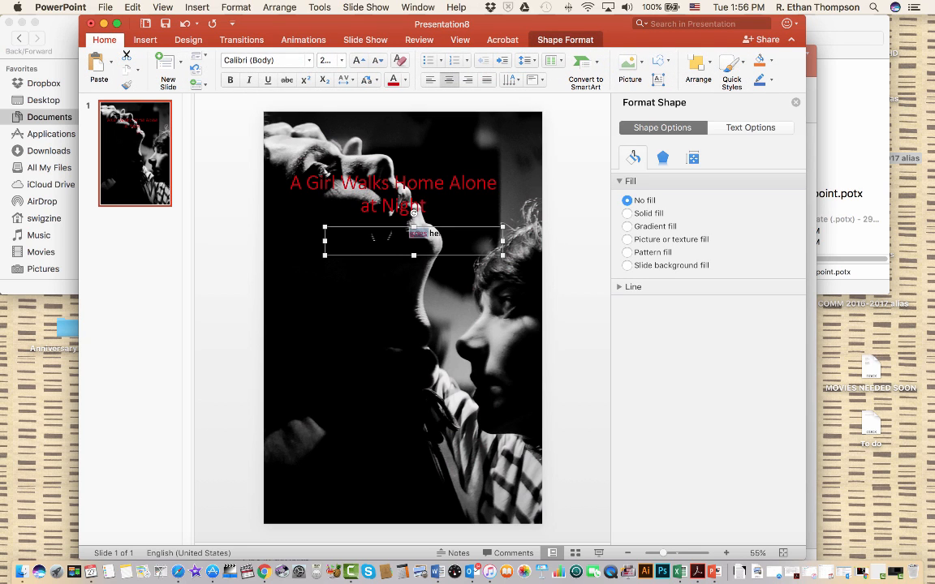
left_click(386, 239)
key("super+a")
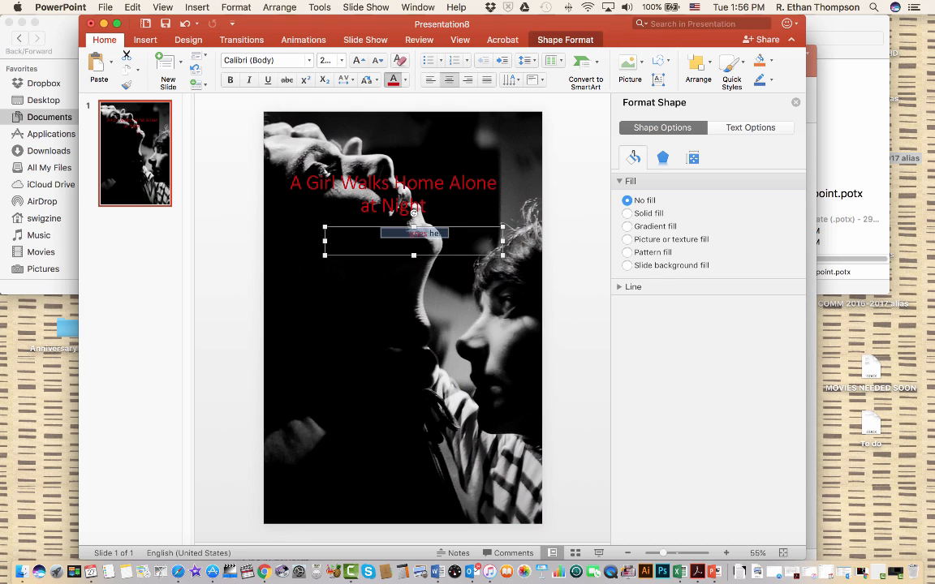
left_click(341, 300)
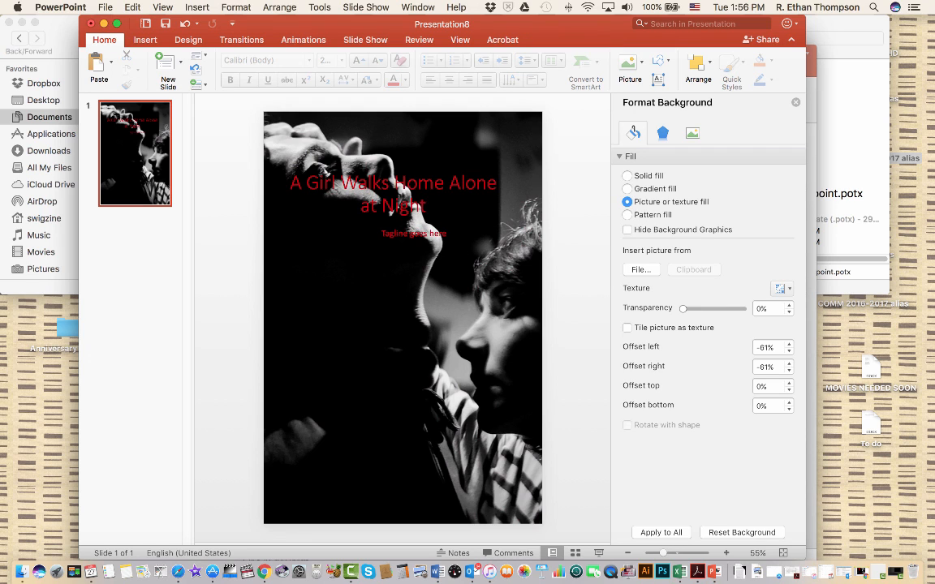
Set the font of the whole title text to BODY HUNTER
triple_click(404, 206)
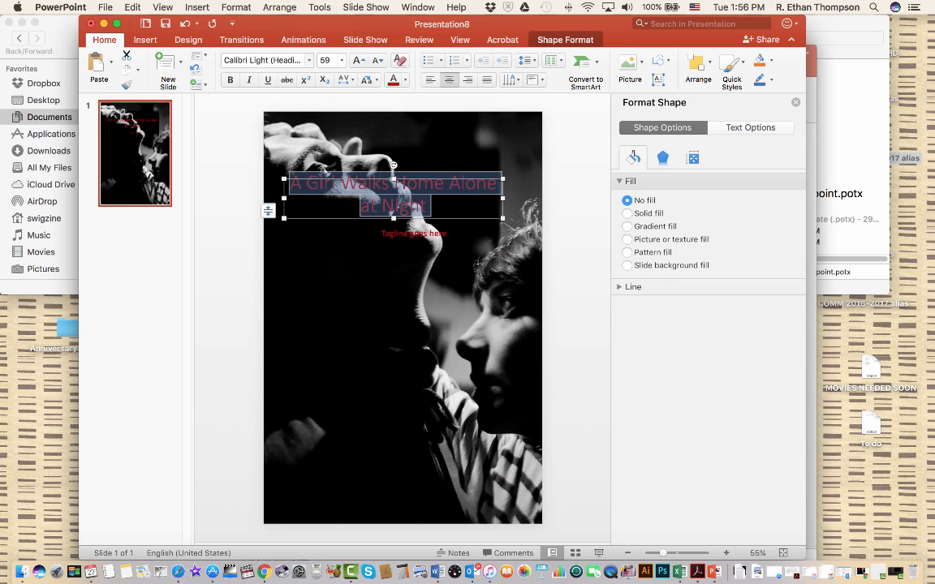
left_click(308, 60)
scroll(341, 306, "down", 5)
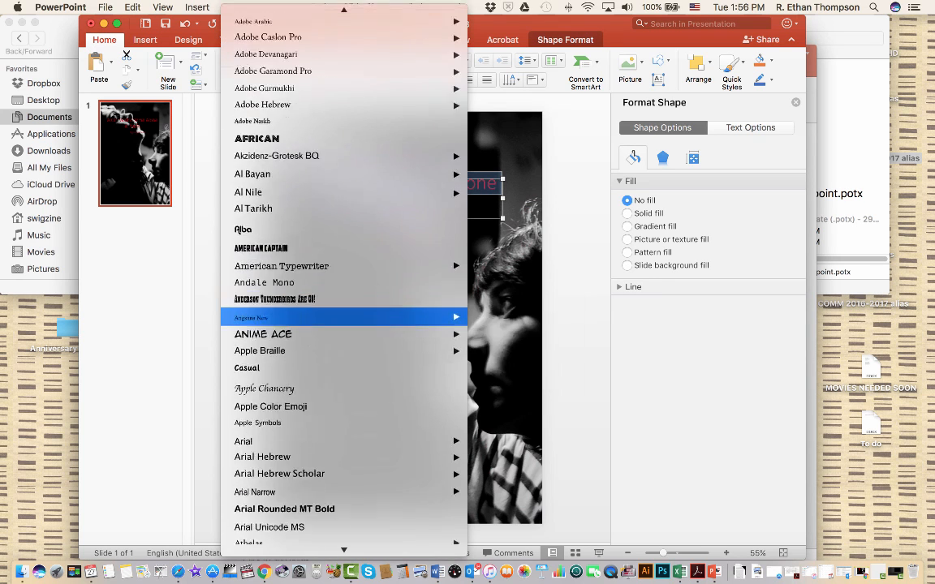
scroll(341, 306, "down", 6)
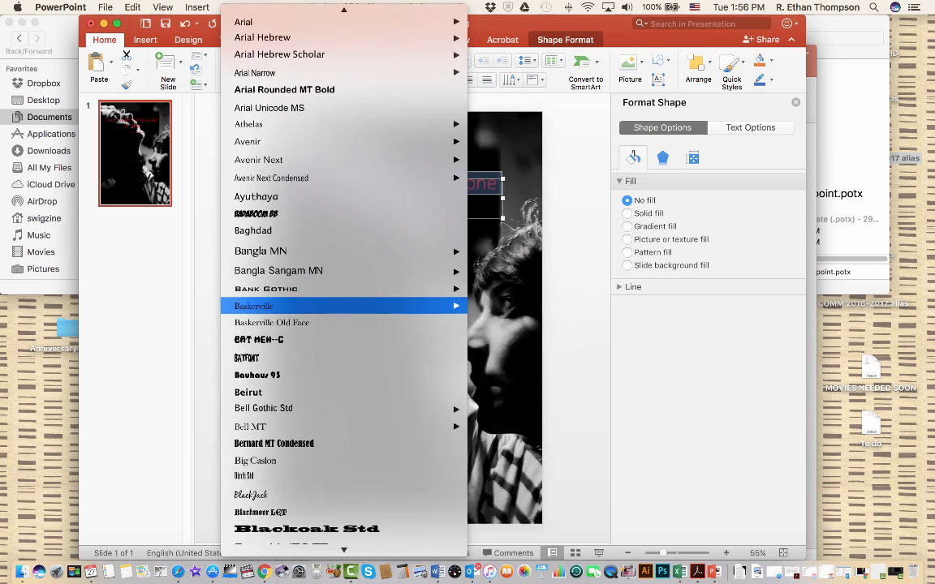
scroll(341, 305, "down", 2)
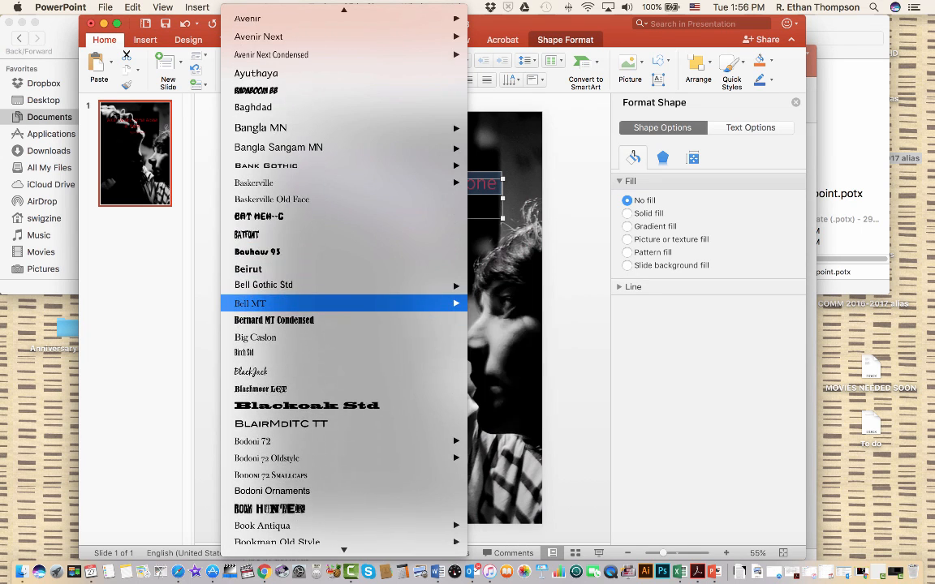
scroll(341, 306, "up", 1)
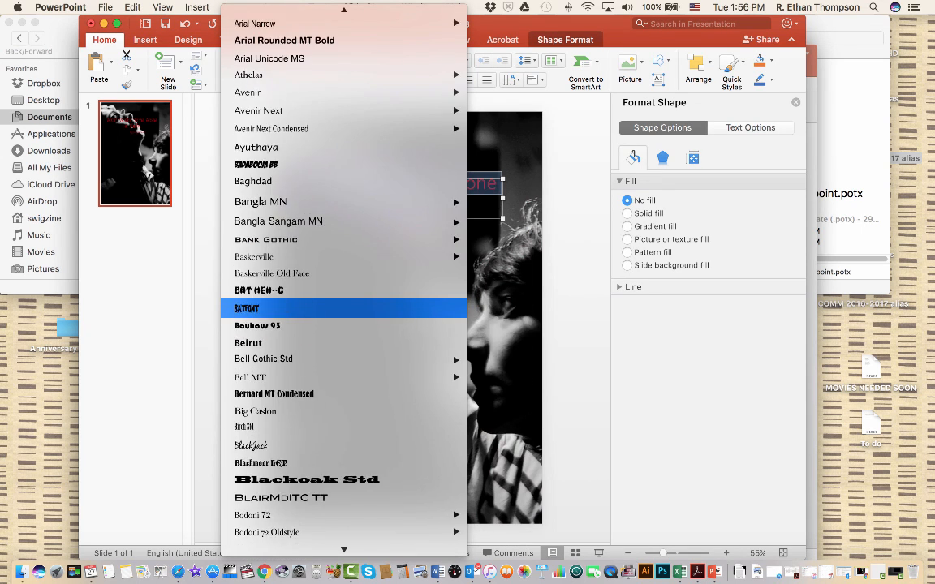
scroll(341, 306, "down", 6)
scroll(341, 313, "down", 1)
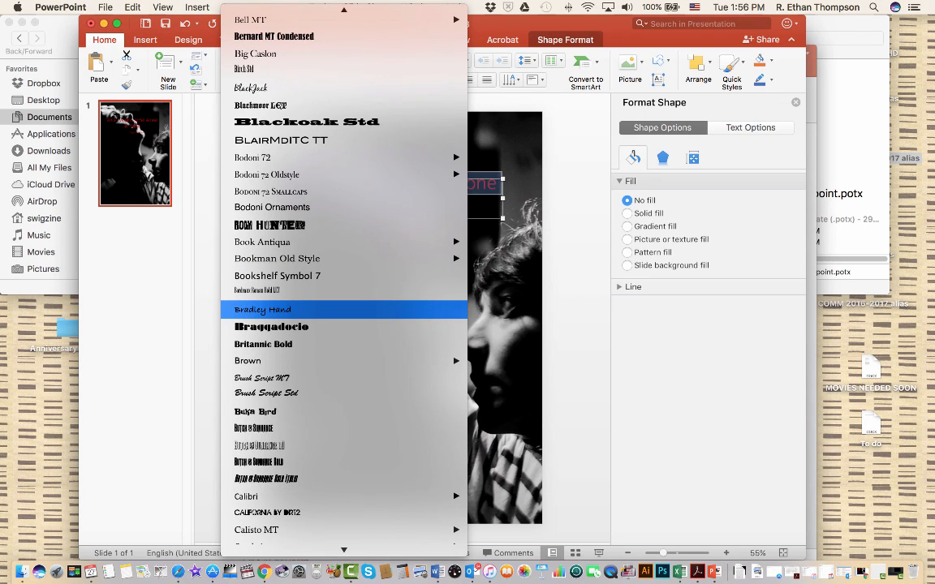
left_click(268, 225)
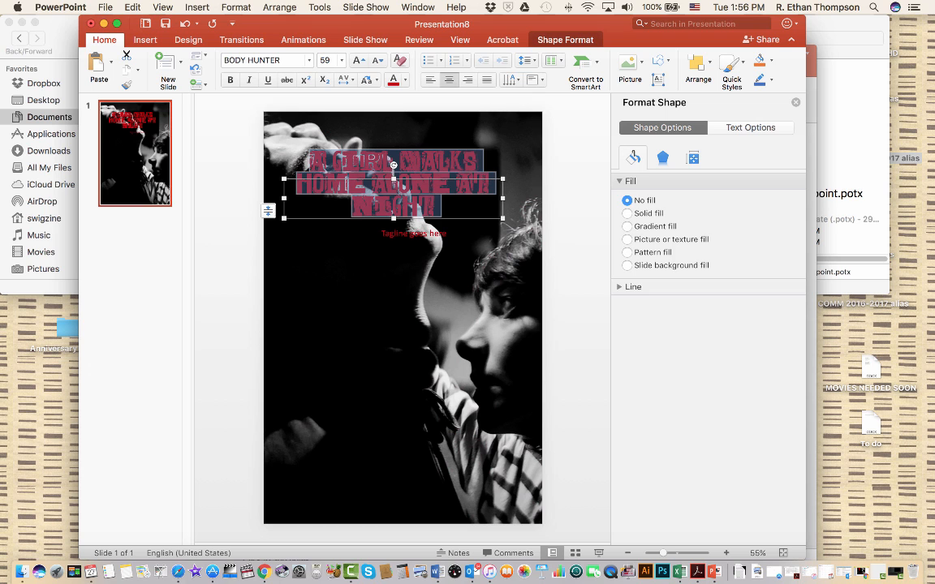
Make the title box narrow and tall with about one word per line, and move it onto the dark area below the upturned face
left_click_drag(502, 218, 407, 312)
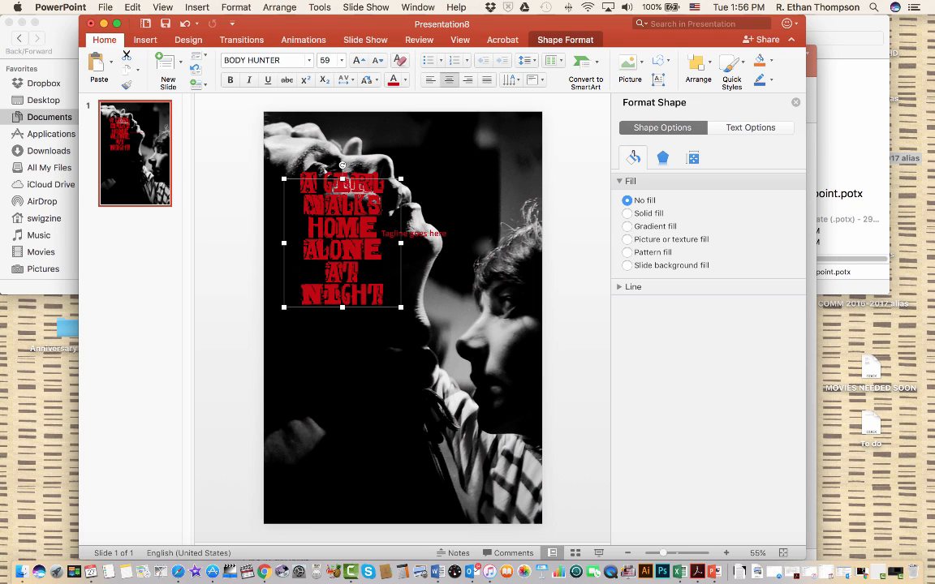
left_click(423, 295)
left_click(374, 205)
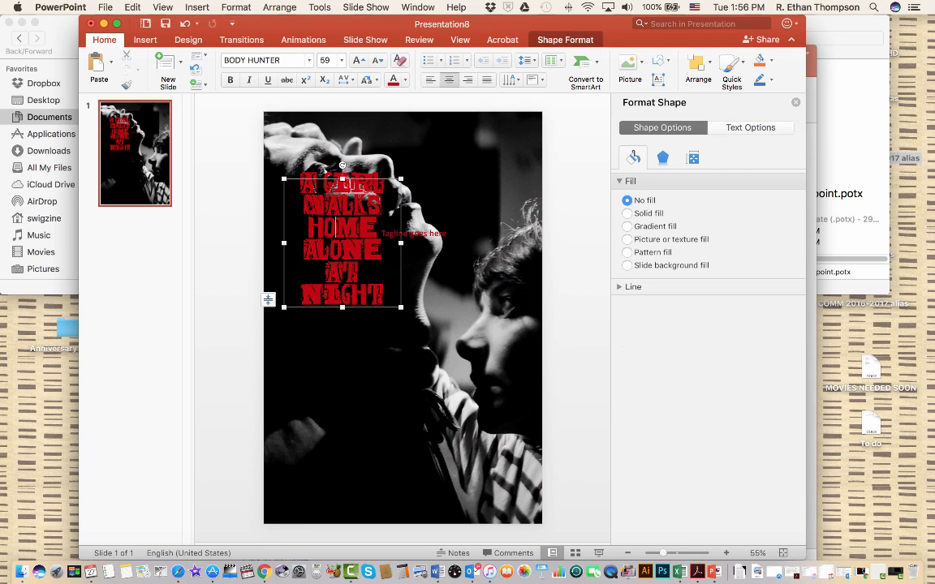
left_click_drag(325, 180, 316, 228)
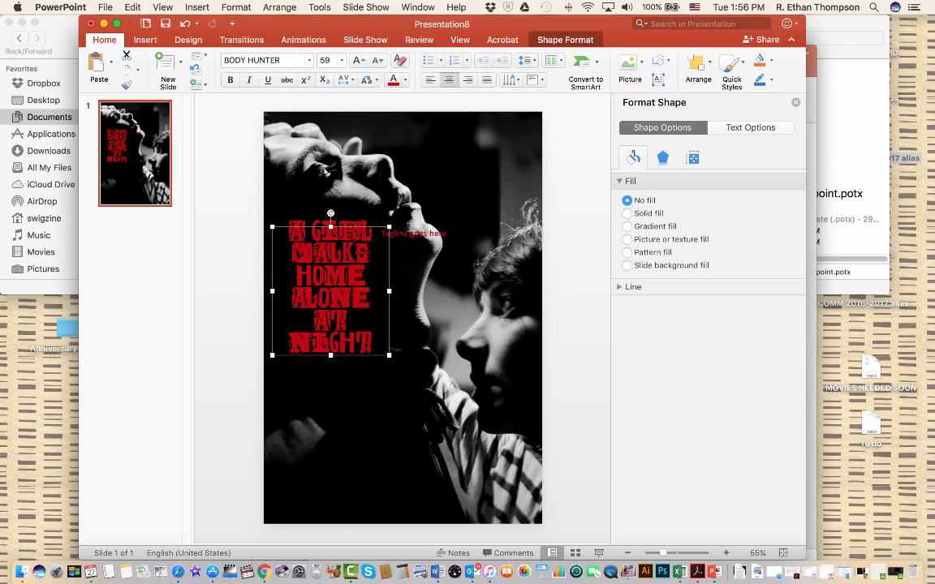
left_click(418, 302)
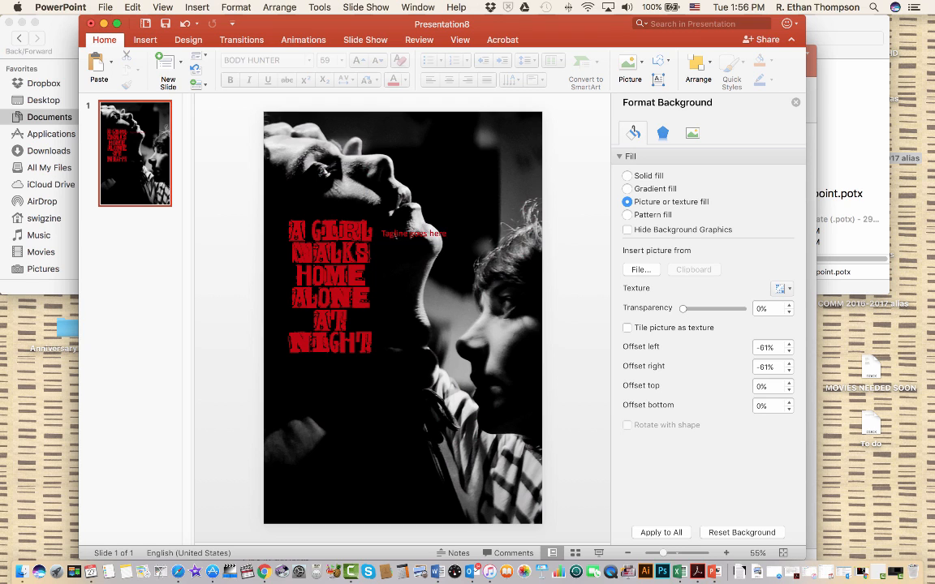
Move the tagline just beneath the title, lined up with its left edge, and change its text to "Don't stick your neck out for her..."
left_click(372, 233)
left_click_drag(372, 233, 339, 362)
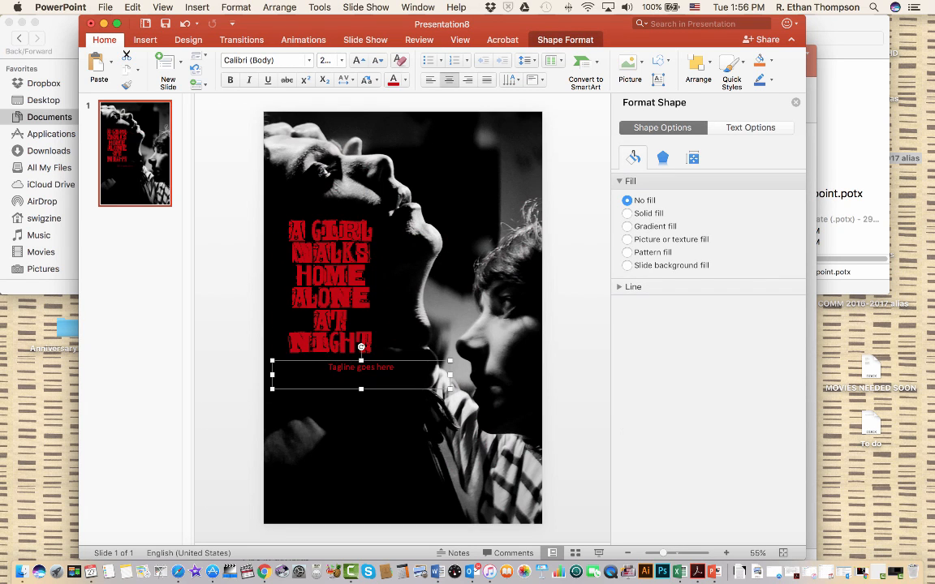
triple_click(362, 367)
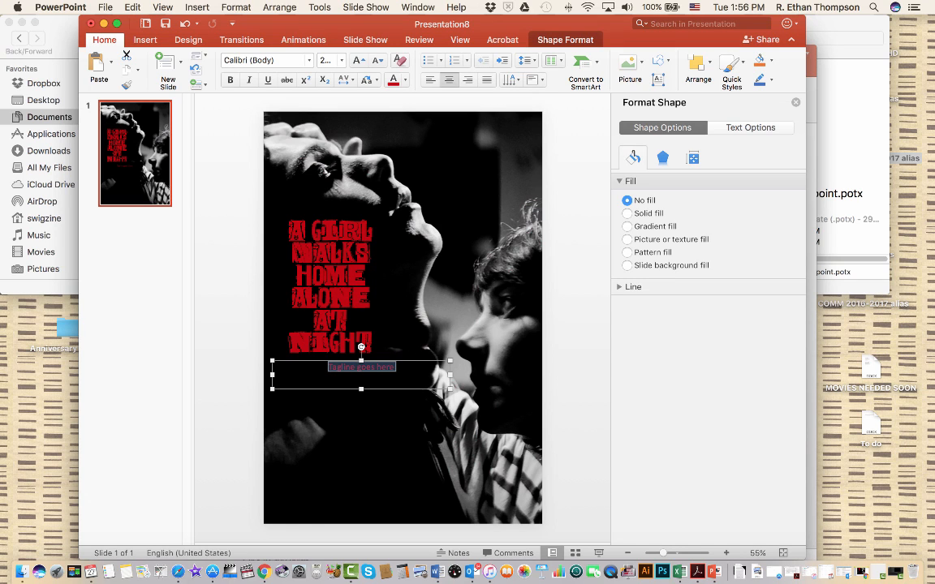
type("Don't stick your neck out for")
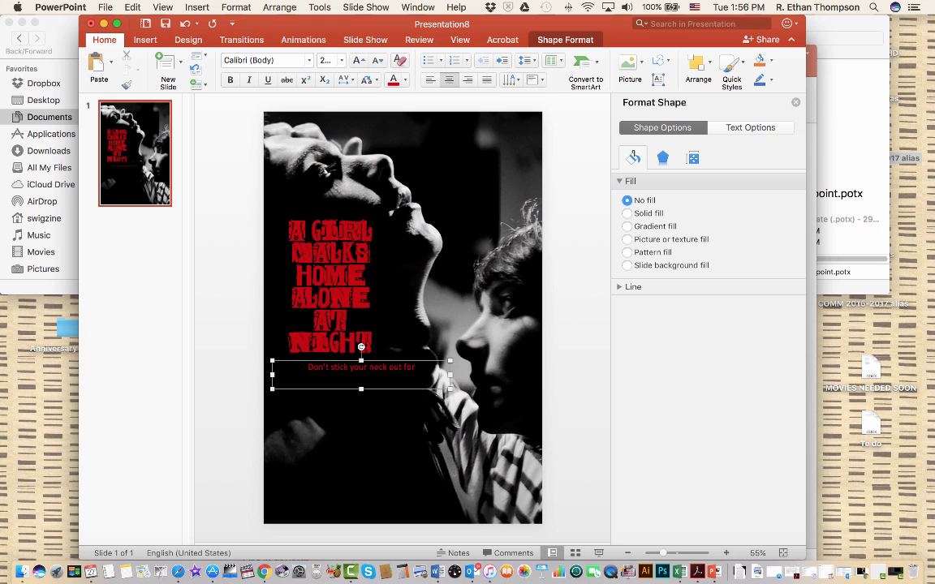
type(" her...")
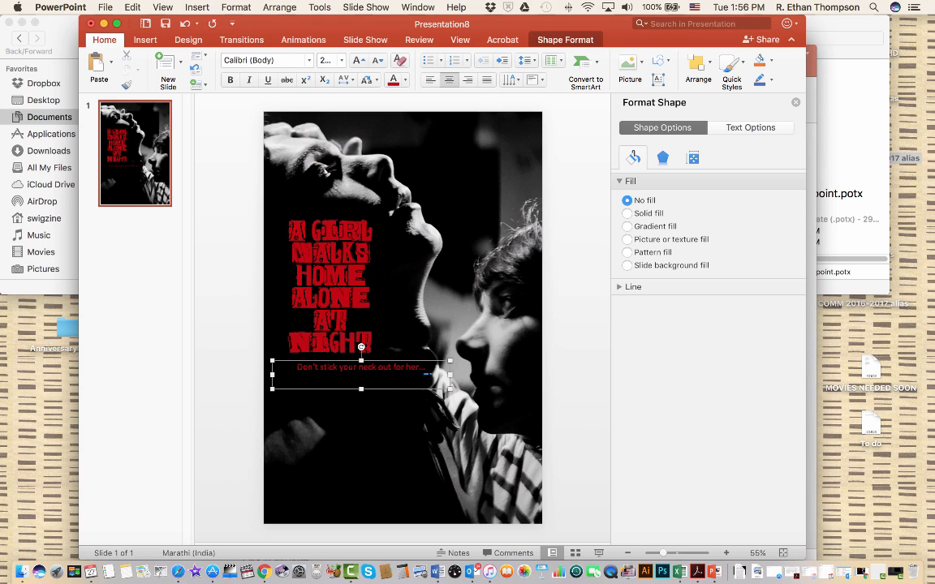
key("Escape")
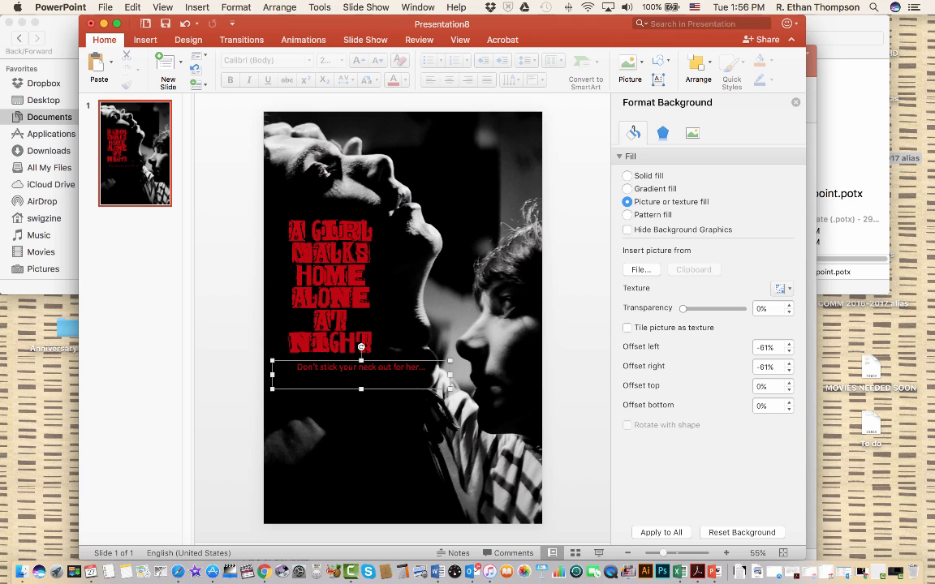
left_click_drag(396, 367, 388, 377)
key("Escape")
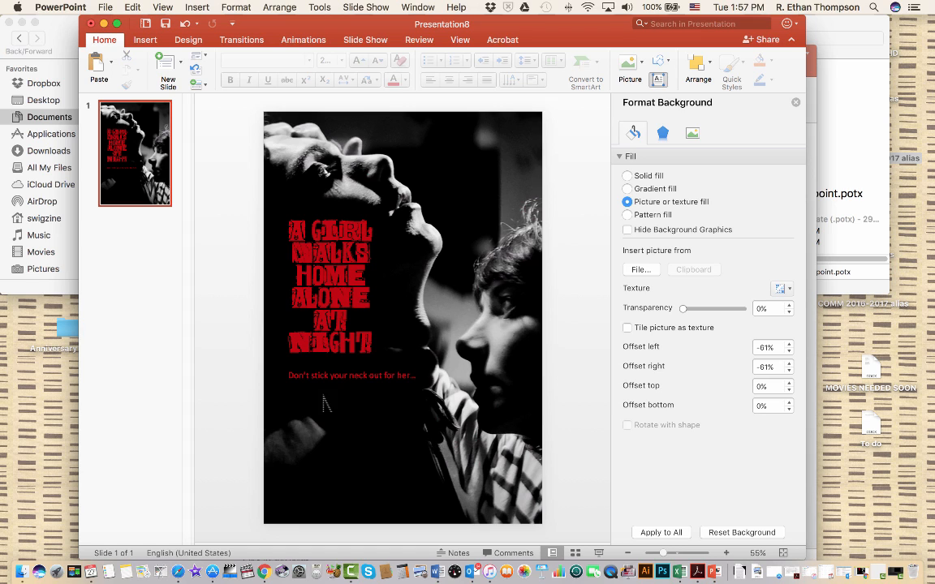
Add a text box below the tagline reading "Directed by" with a font size of 24
left_click_drag(271, 370, 480, 454)
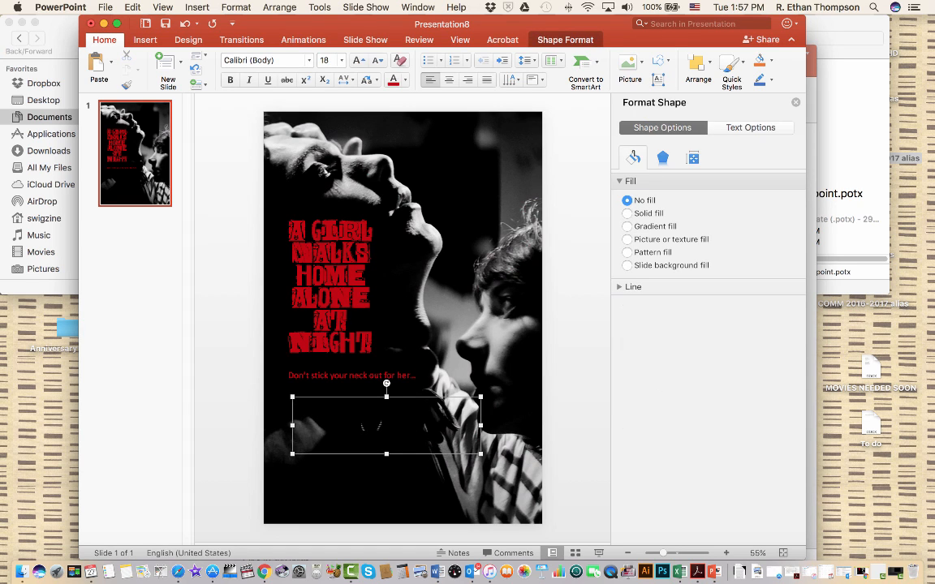
type("D")
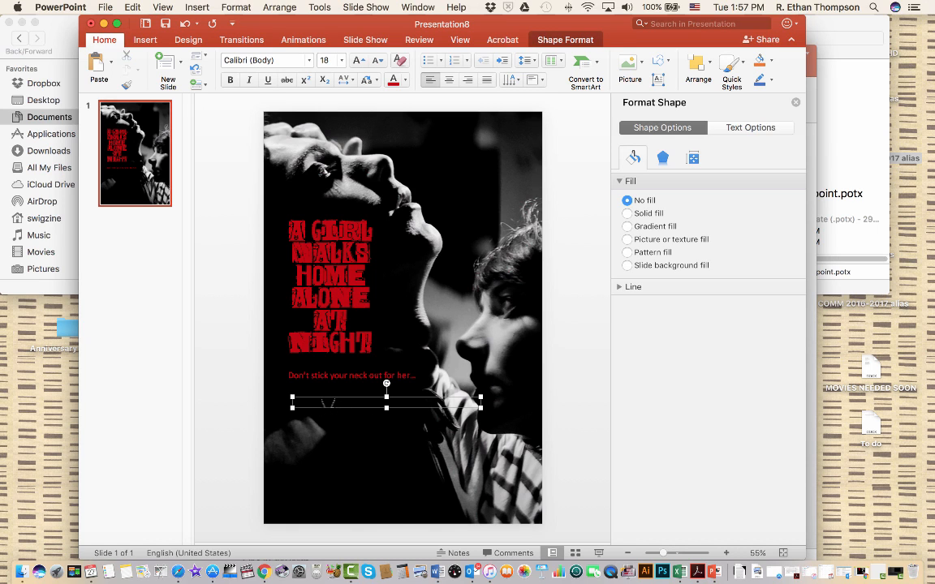
double_click(328, 405)
key("super+a")
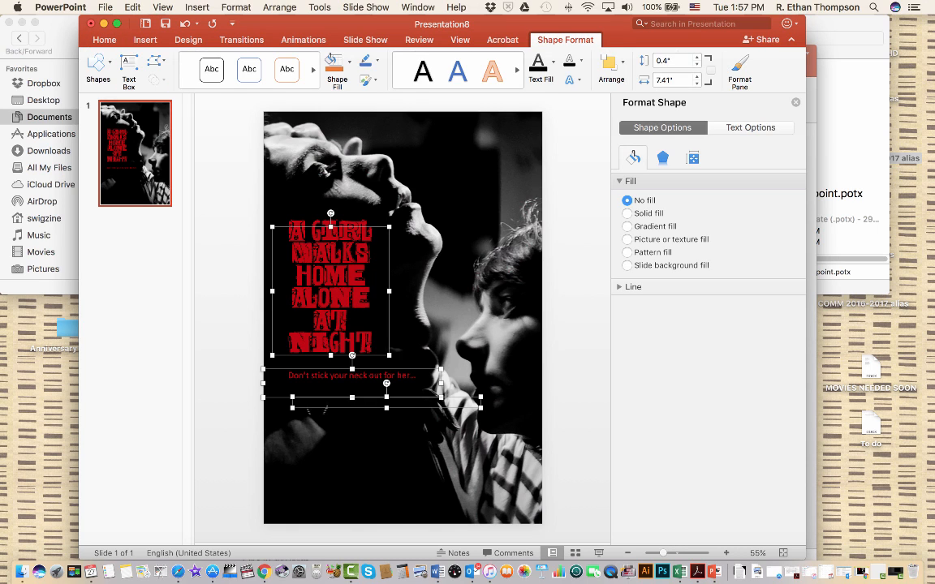
left_click(344, 418)
left_click(336, 398)
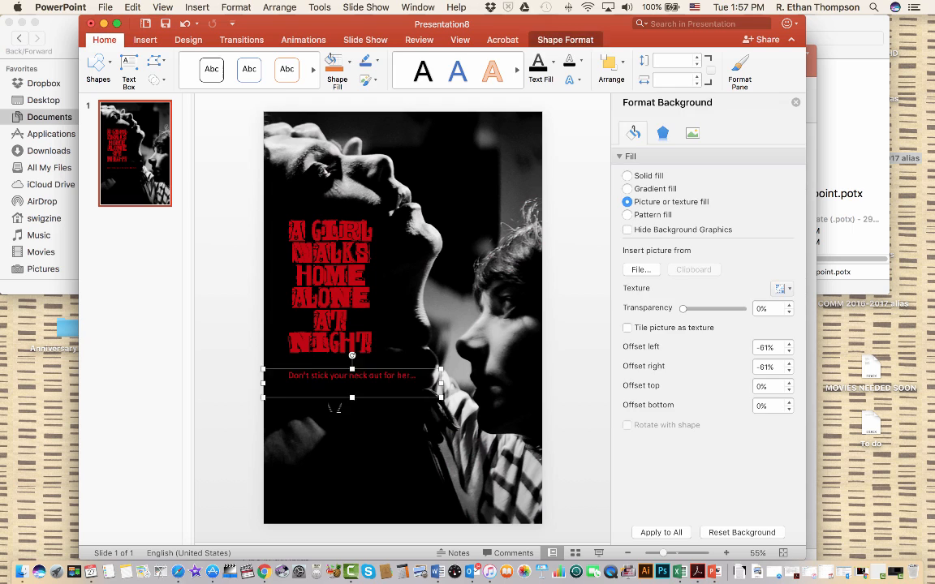
left_click(336, 408)
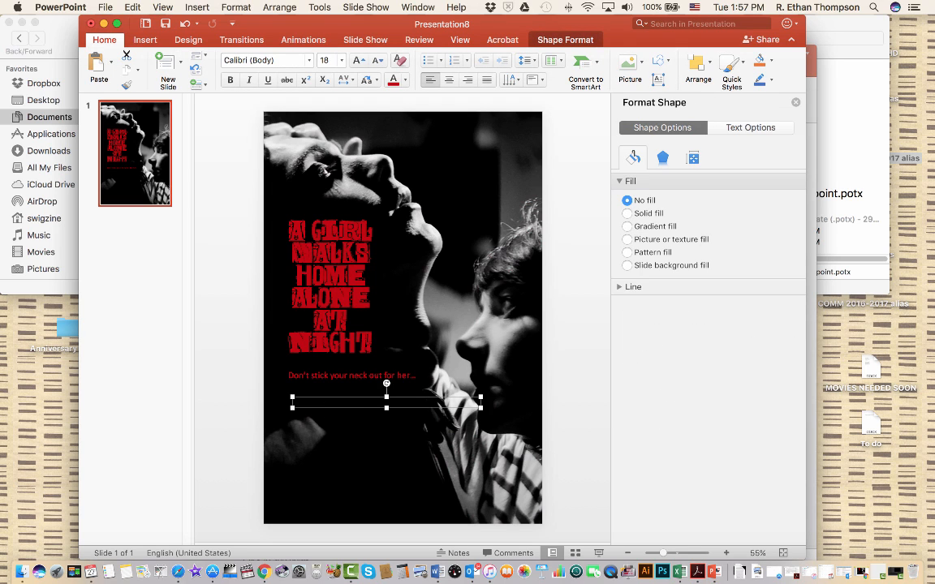
left_click_drag(481, 407, 477, 459)
type("Directed by")
left_click(341, 60)
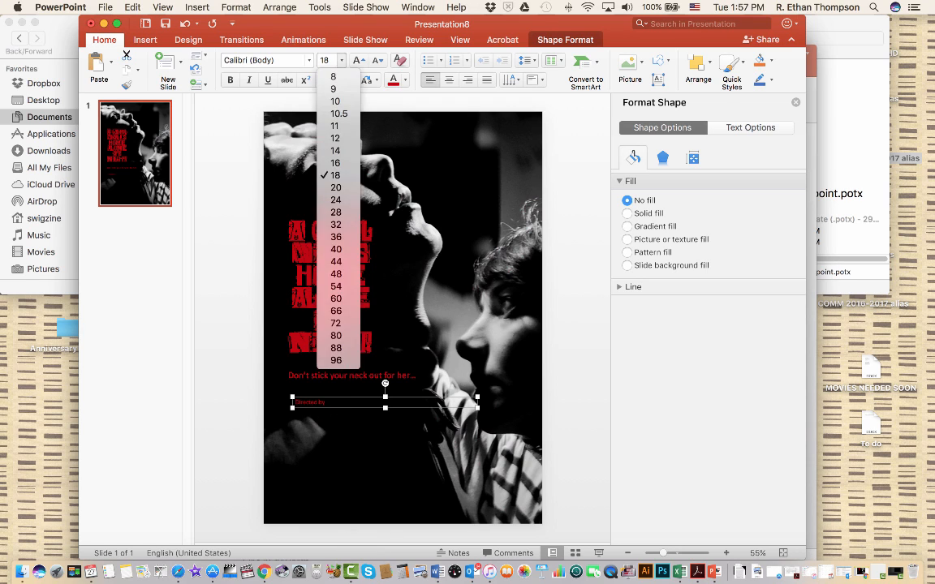
left_click(336, 199)
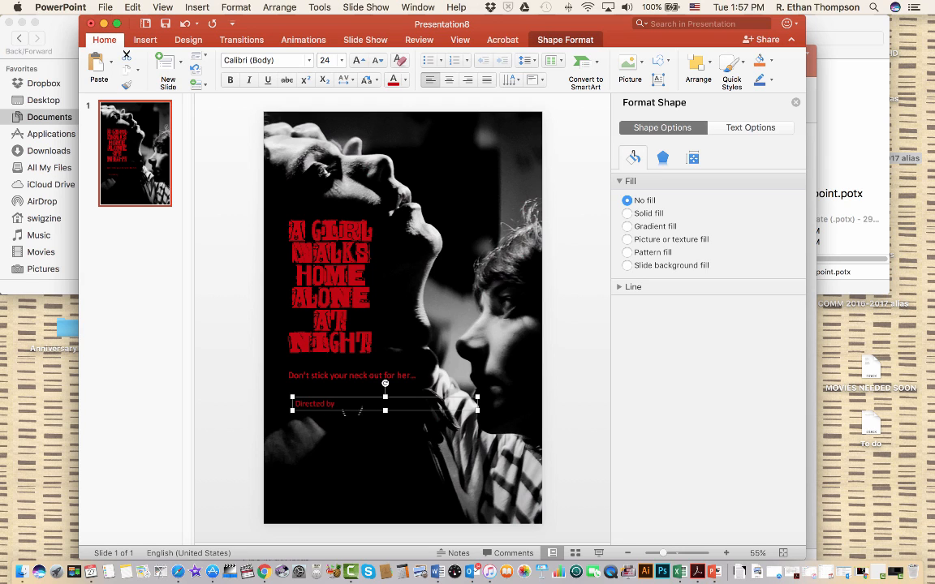
Duplicate the "Directed by" text box and place the copy a short distance below the original
right_click(341, 404)
left_click(337, 410)
key("super+v")
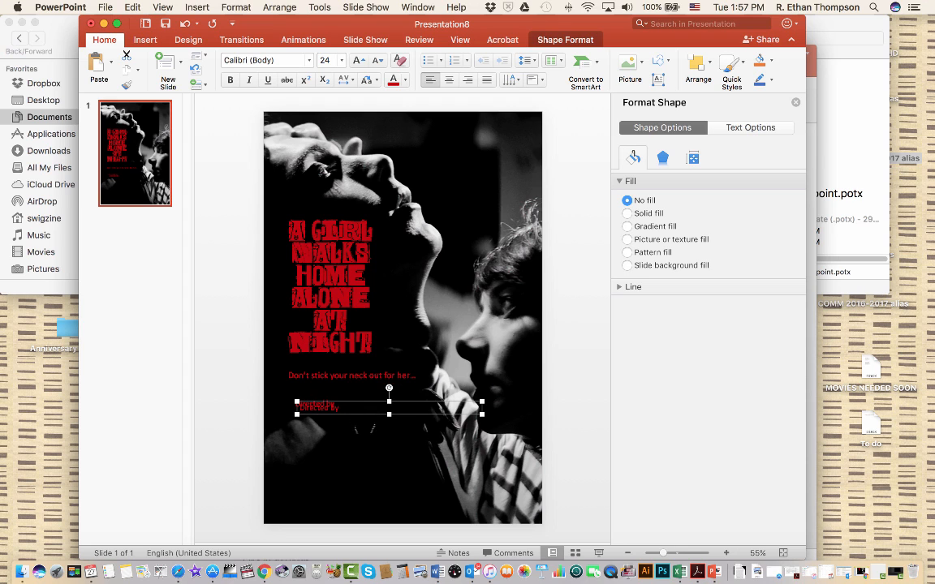
left_click_drag(355, 406, 345, 439)
right_click(306, 438)
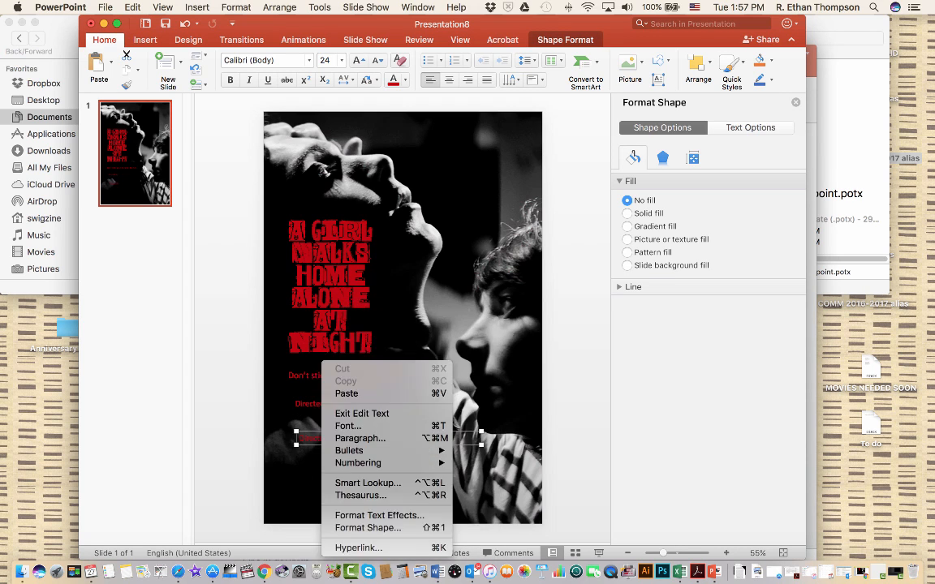
right_click(260, 431)
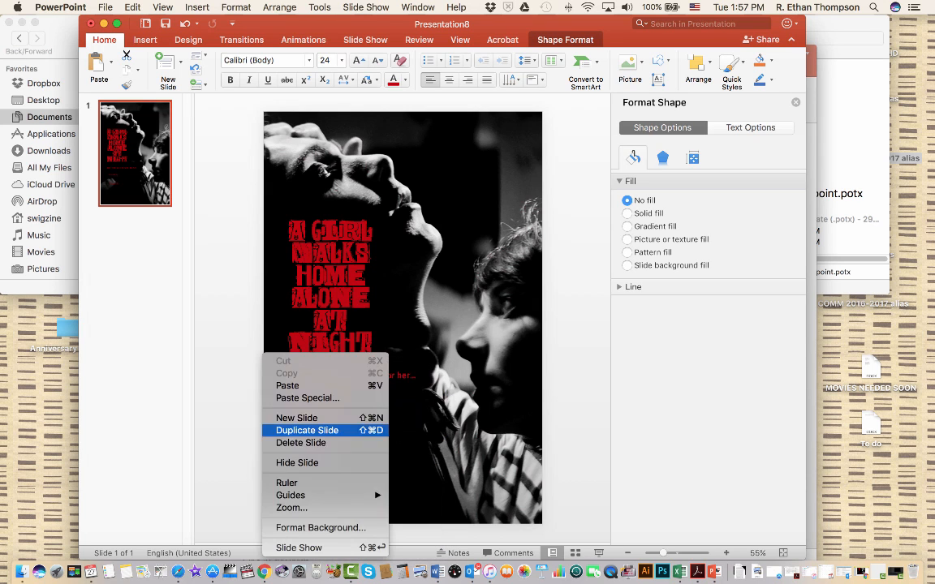
left_click(253, 433)
left_click(349, 439)
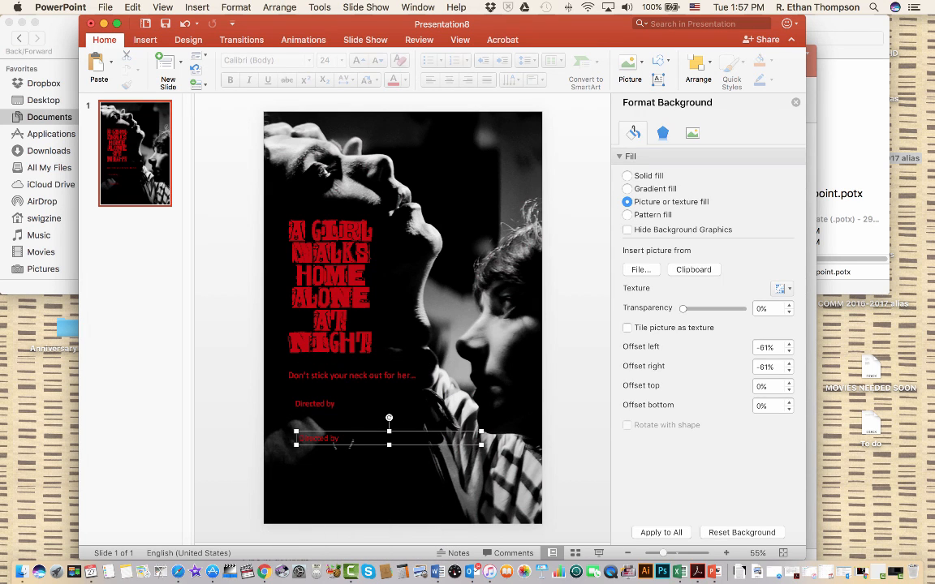
key("Delete")
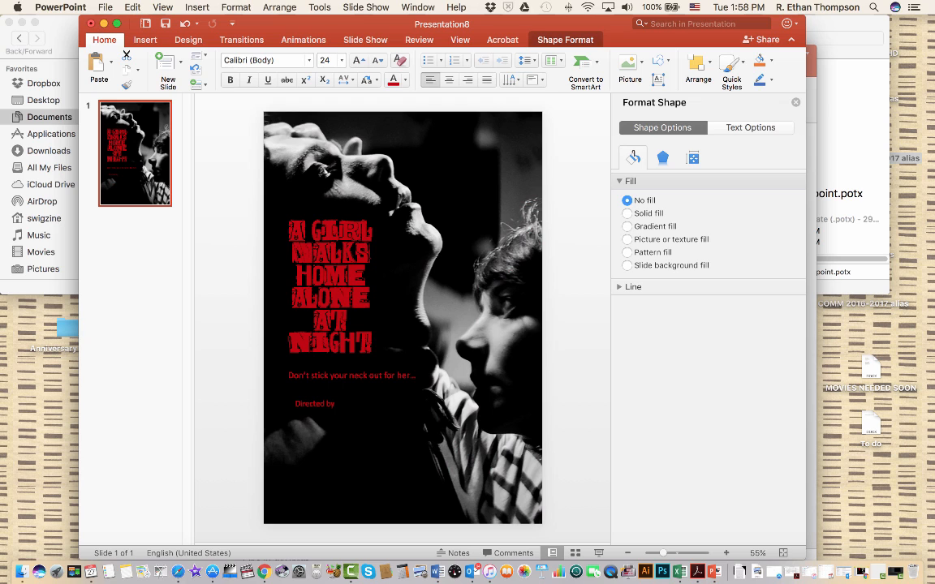
key("super+z")
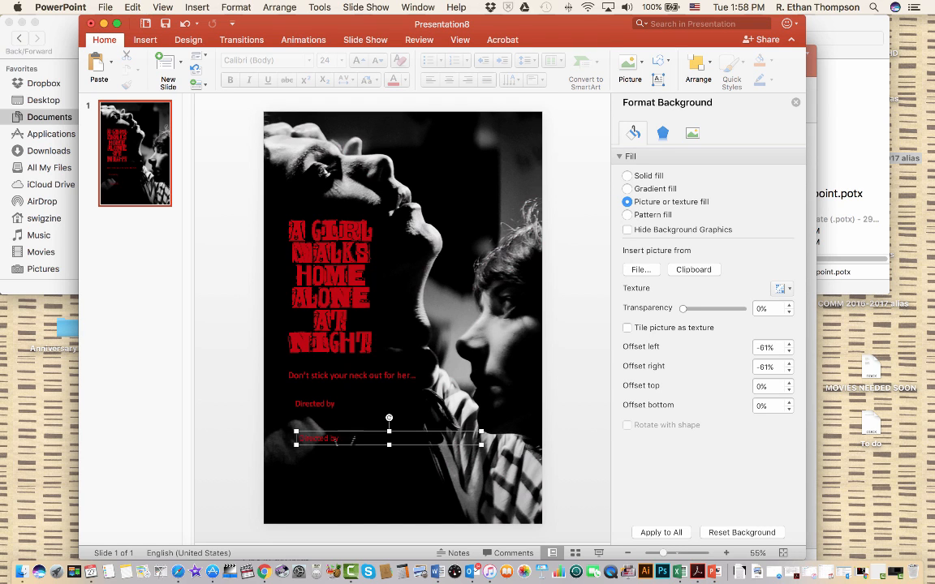
Replace the copied box's text with the quote "the greatest vampire movie of the year!", followed by the reviewer's name and Island Waves
left_click_drag(390, 446, 389, 501)
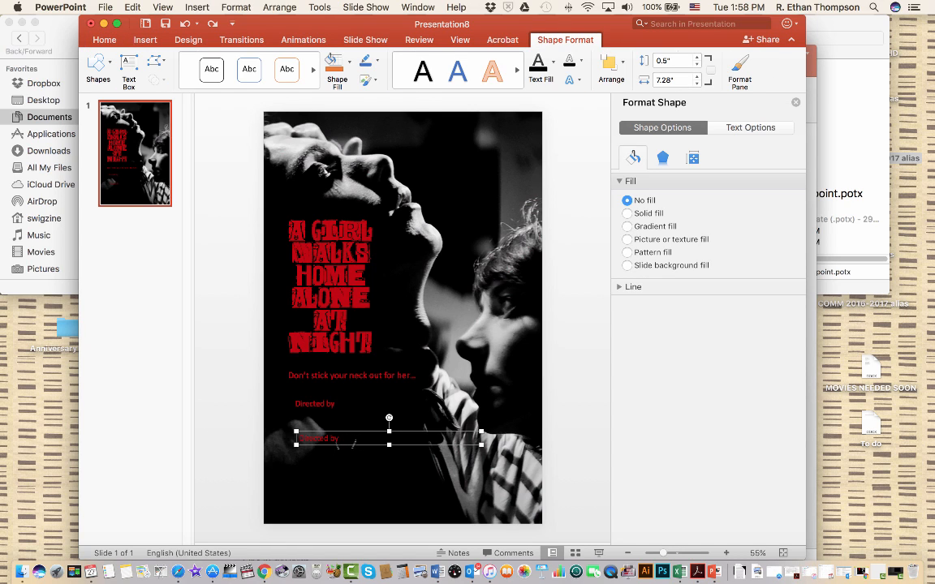
type("dd")
key("BackSpace")
key("BackSpace")
key("BackSpace")
key("BackSpace")
type("greatest vampire")
type(" movie of the se")
type("ear")
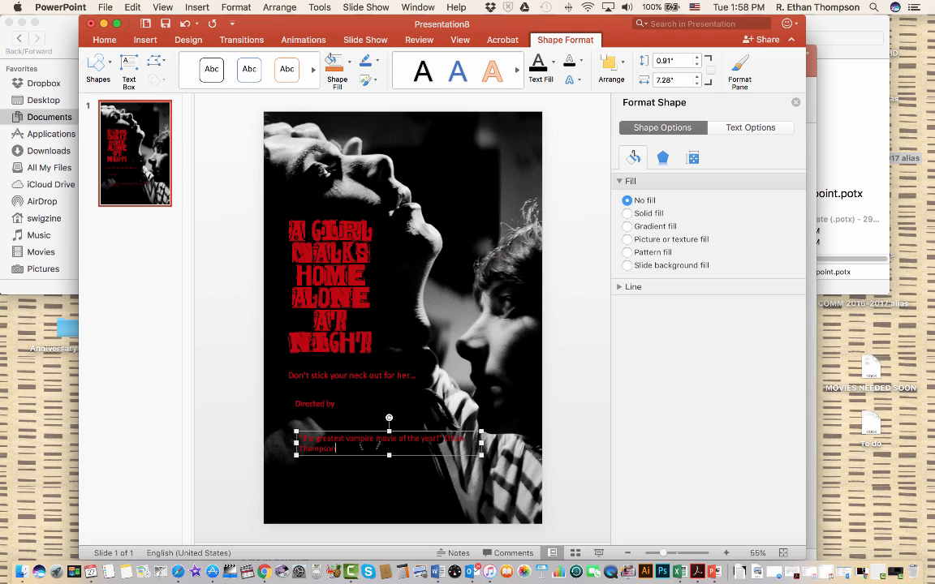
type(", Island Waves")
Narrow the review quote box to about 3.64" wide and move it to the upper-right corner of the poster
left_click_drag(484, 460, 397, 477)
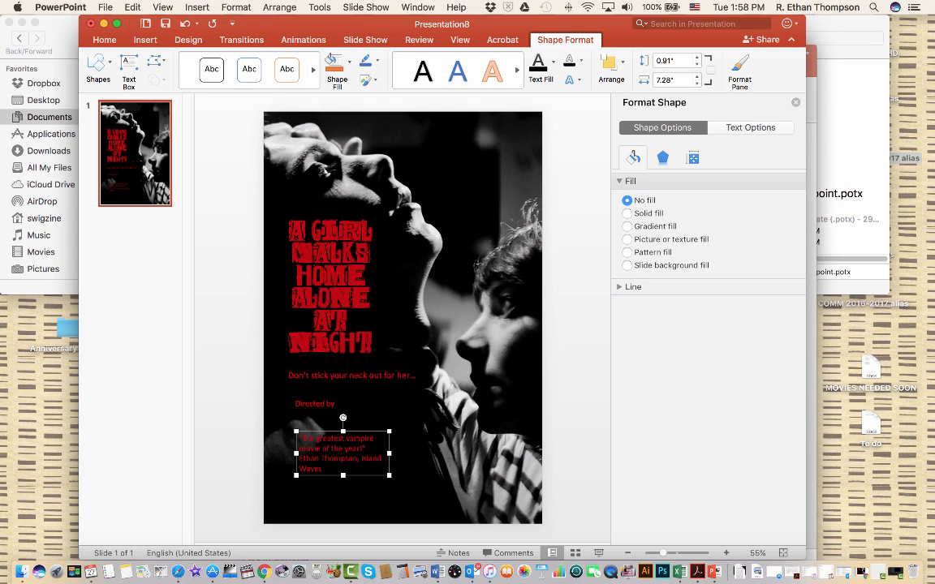
left_click_drag(312, 443, 456, 176)
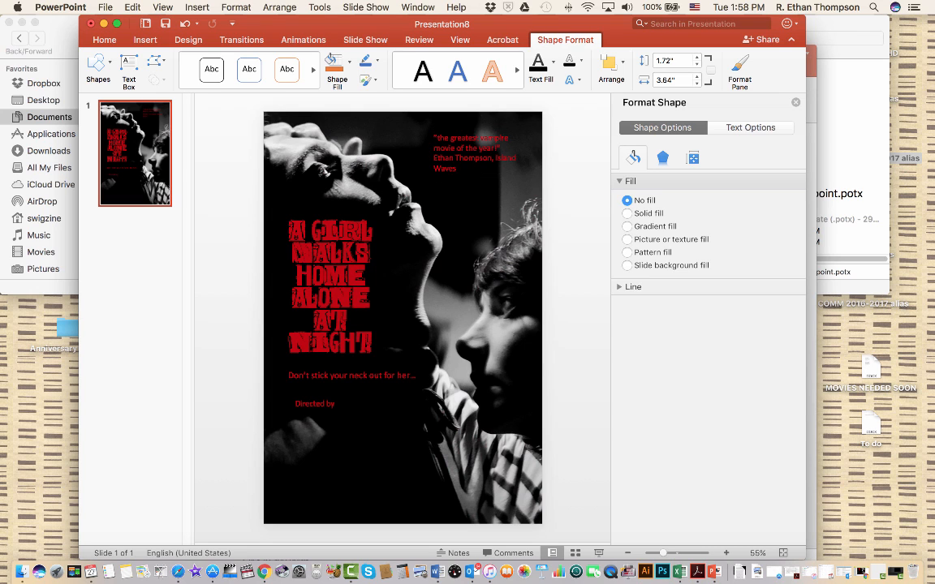
left_click(323, 404)
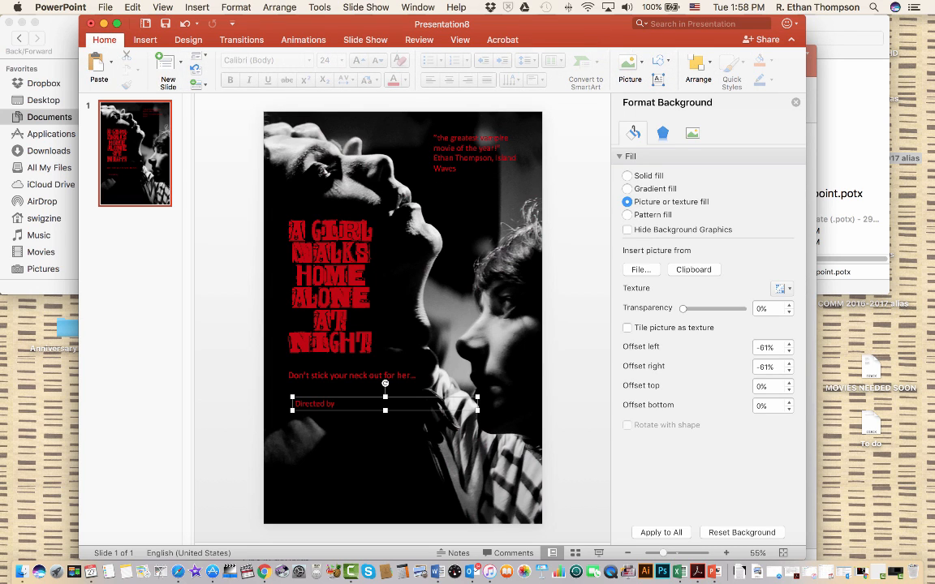
key("Escape")
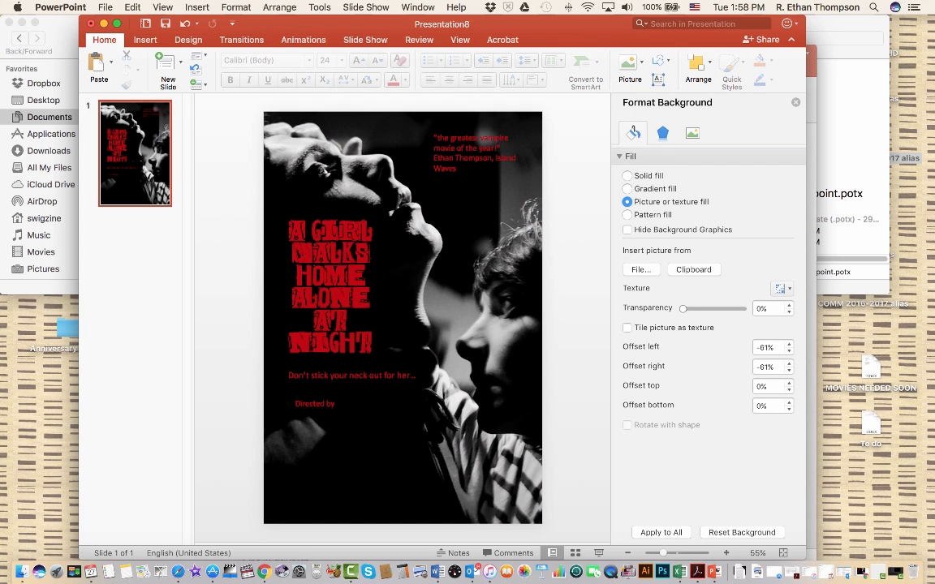
Open the export settings for saving the poster as a file
left_click(106, 7)
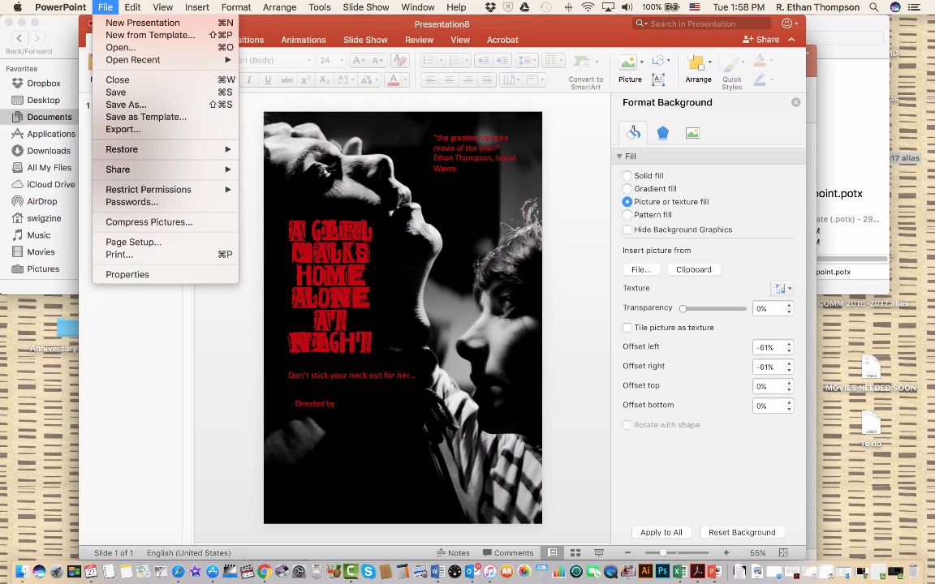
left_click(122, 129)
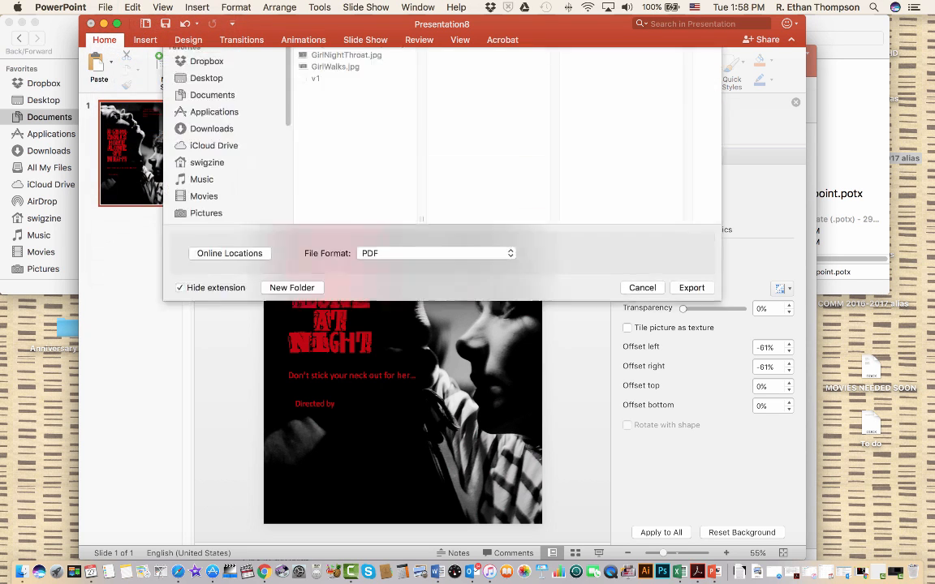